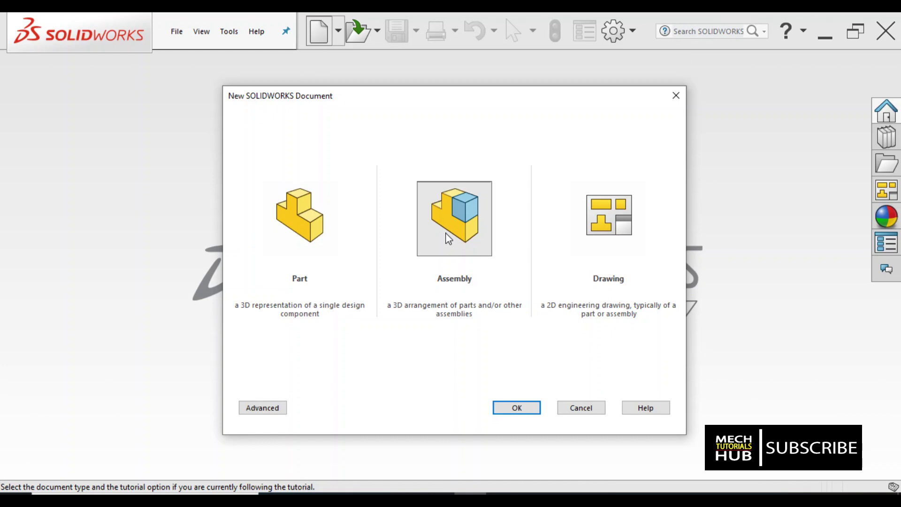
Step: Create a new assembly document and leave component insertion without adding any part
{"action": "left_click", "coordinate": [451, 241]}
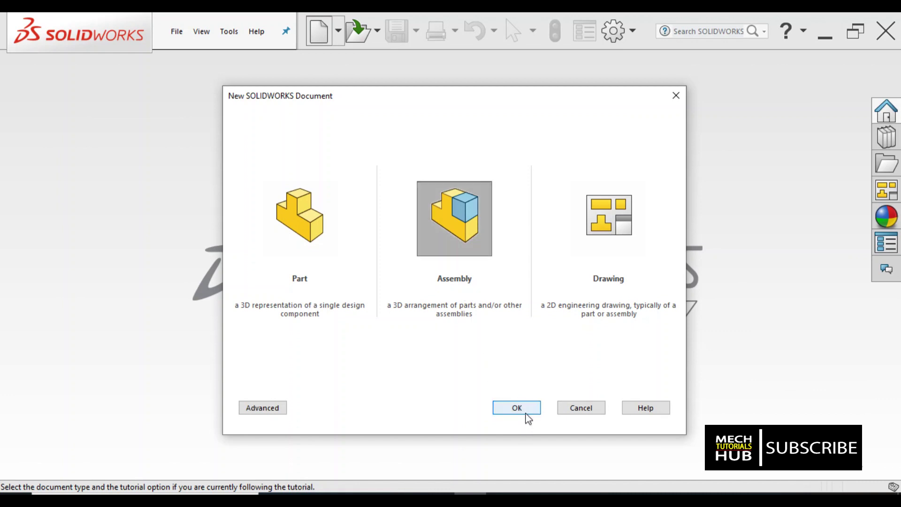
{"action": "left_click", "coordinate": [518, 406]}
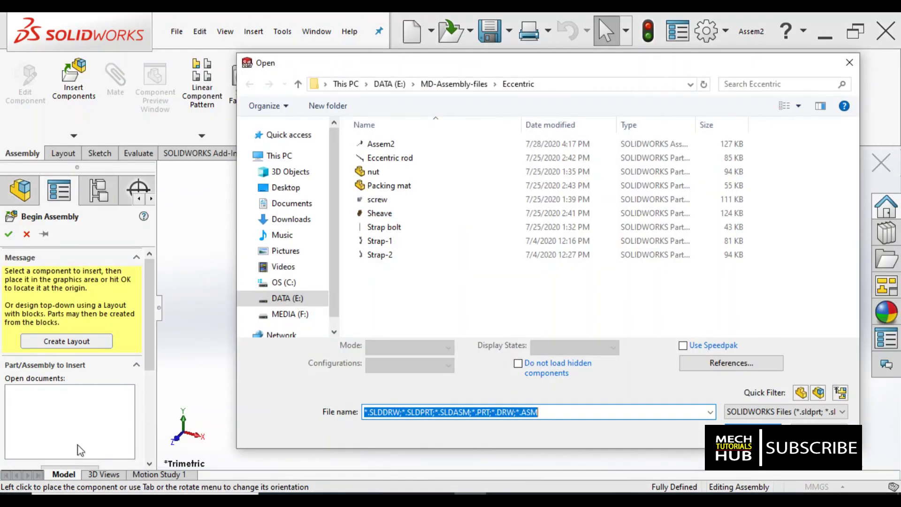
{"action": "left_click", "coordinate": [819, 429]}
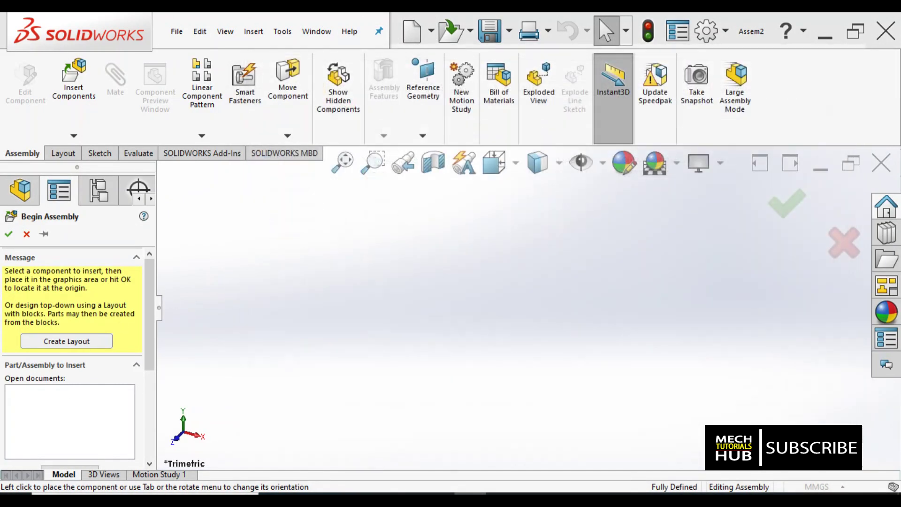
{"action": "left_click", "coordinate": [26, 234]}
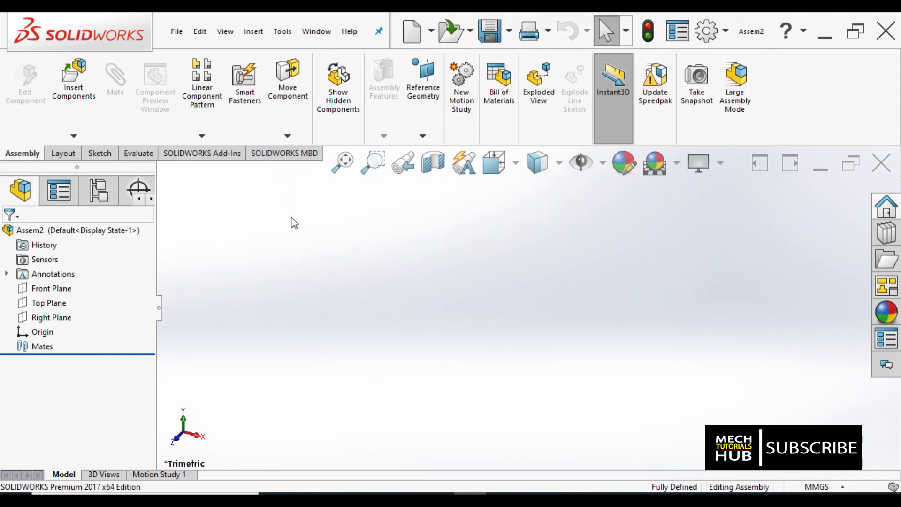
Step: Open the existing Assem2 assembly from the Eccentric folder
{"action": "left_click", "coordinate": [451, 37]}
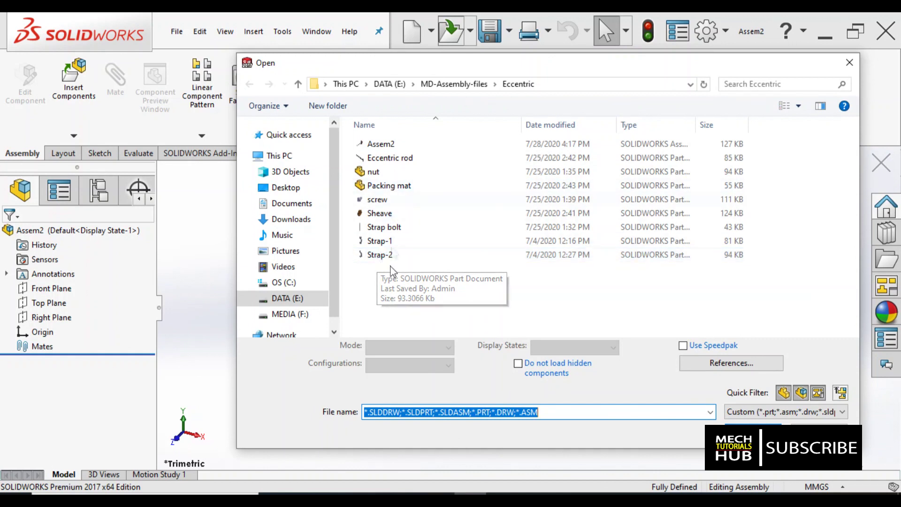
{"action": "left_click", "coordinate": [390, 146]}
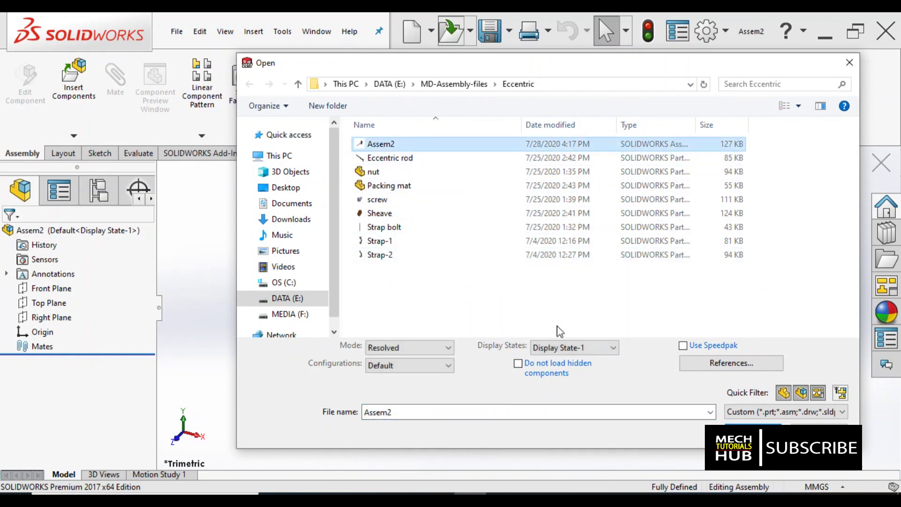
{"action": "left_click", "coordinate": [753, 433]}
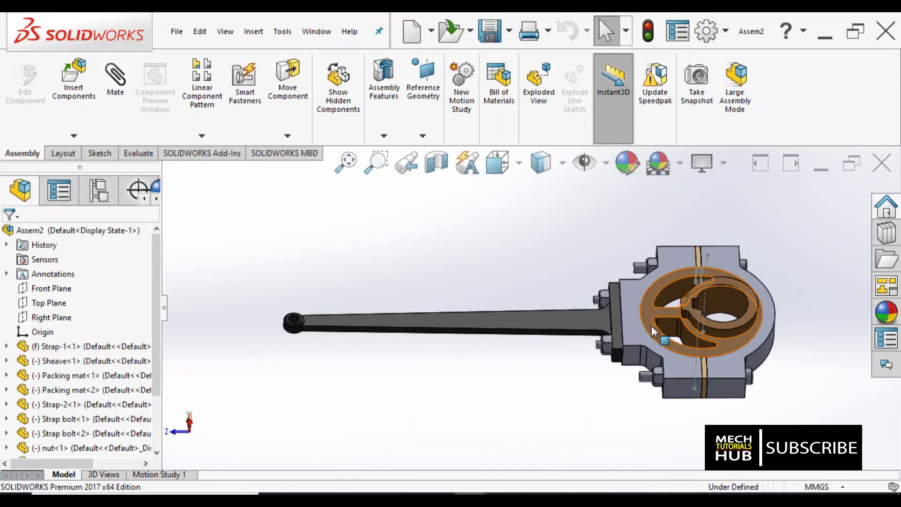
Step: Examine the opened eccentric assembly's straps, sheave, bolts and rod from several angles and distances
{"action": "scroll", "coordinate": [672, 321], "scroll_direction": "down", "scroll_amount": 3}
{"action": "middle_click_drag", "start_coordinate": [620, 346], "coordinate": [628, 397]}
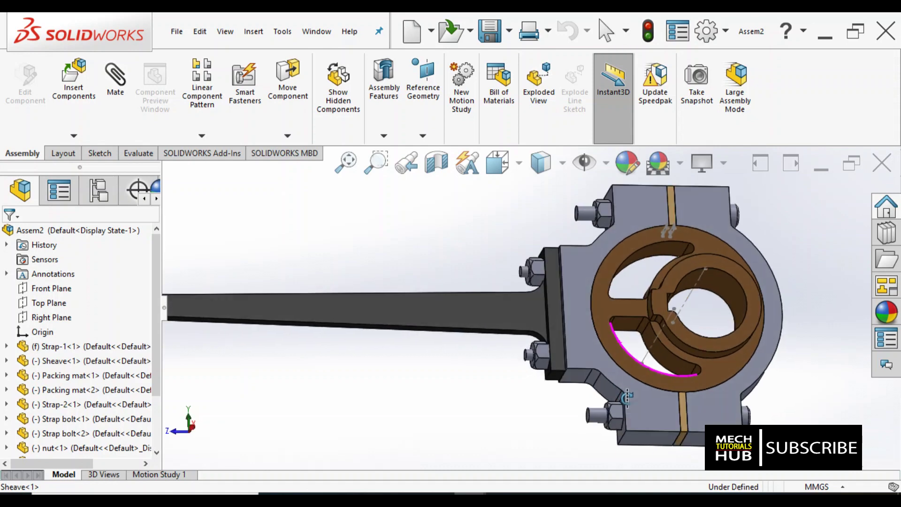
{"action": "scroll", "coordinate": [637, 376], "scroll_direction": "up", "scroll_amount": 4}
{"action": "scroll", "coordinate": [622, 351], "scroll_direction": "down", "scroll_amount": 2}
{"action": "middle_click_drag", "start_coordinate": [622, 351], "coordinate": [664, 362]}
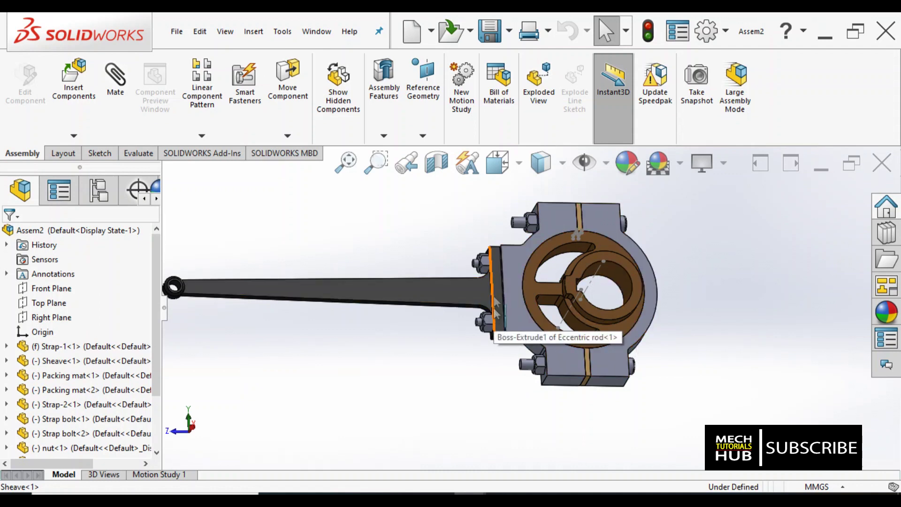
{"action": "middle_click_drag", "start_coordinate": [491, 306], "coordinate": [646, 321]}
{"action": "middle_click_drag", "start_coordinate": [710, 332], "coordinate": [422, 202]}
{"action": "scroll", "coordinate": [558, 312], "scroll_direction": "down", "scroll_amount": 5}
{"action": "scroll", "coordinate": [420, 199], "scroll_direction": "up", "scroll_amount": 5}
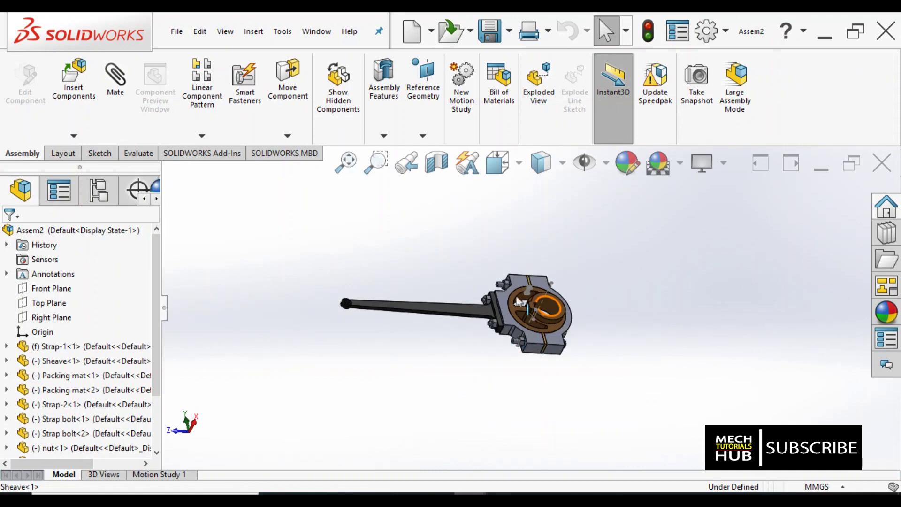
{"action": "scroll", "coordinate": [420, 199], "scroll_direction": "down", "scroll_amount": 3}
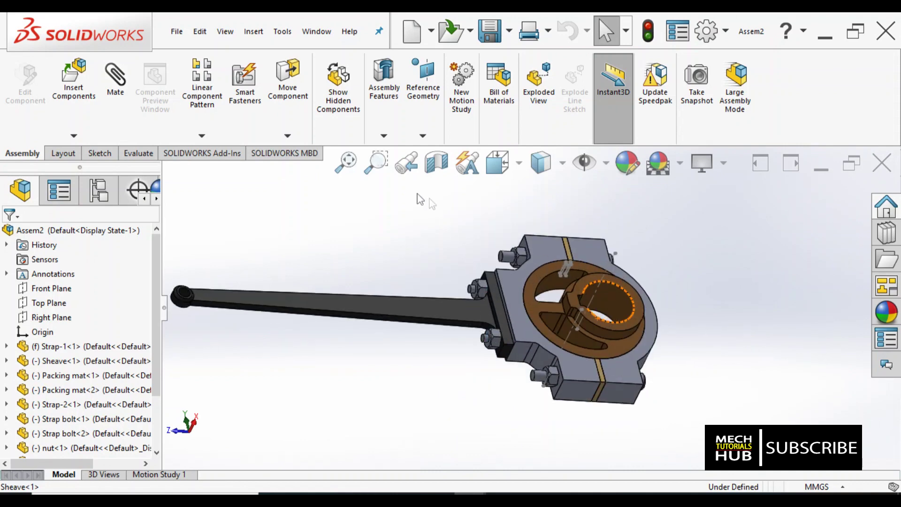
Step: Switch to the isometric view and inspect the whole eccentric assembly, including the rod and its fasteners, from different directions
{"action": "left_click", "coordinate": [519, 172]}
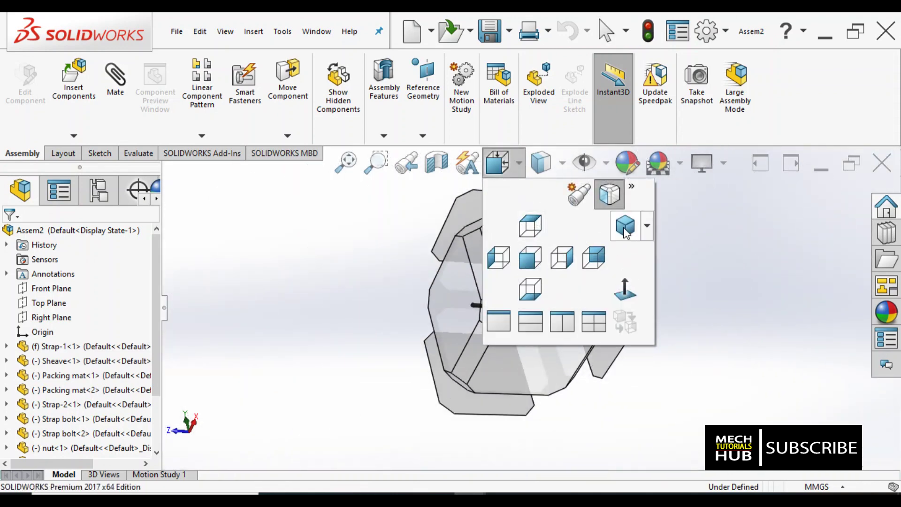
{"action": "left_click", "coordinate": [628, 224]}
{"action": "middle_click_drag", "start_coordinate": [662, 328], "coordinate": [578, 295]}
{"action": "scroll", "coordinate": [610, 282], "scroll_direction": "up", "scroll_amount": 4}
{"action": "scroll", "coordinate": [628, 258], "scroll_direction": "down", "scroll_amount": 3}
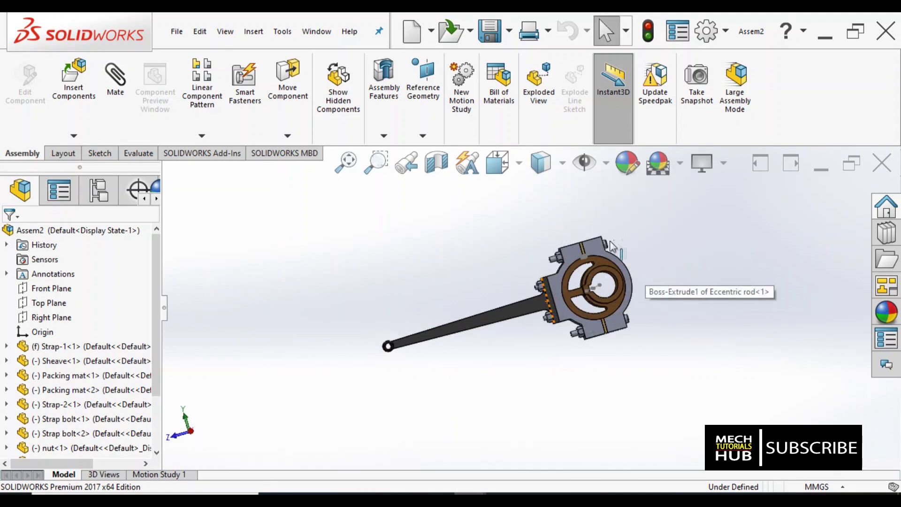
{"action": "scroll", "coordinate": [521, 364], "scroll_direction": "up", "scroll_amount": 3}
{"action": "scroll", "coordinate": [462, 387], "scroll_direction": "down", "scroll_amount": 3}
{"action": "scroll", "coordinate": [453, 383], "scroll_direction": "up", "scroll_amount": 1}
{"action": "middle_click_drag", "start_coordinate": [453, 382], "coordinate": [403, 338]}
{"action": "scroll", "coordinate": [443, 358], "scroll_direction": "up", "scroll_amount": 2}
{"action": "scroll", "coordinate": [449, 357], "scroll_direction": "down", "scroll_amount": 2}
{"action": "scroll", "coordinate": [626, 336], "scroll_direction": "up", "scroll_amount": 2}
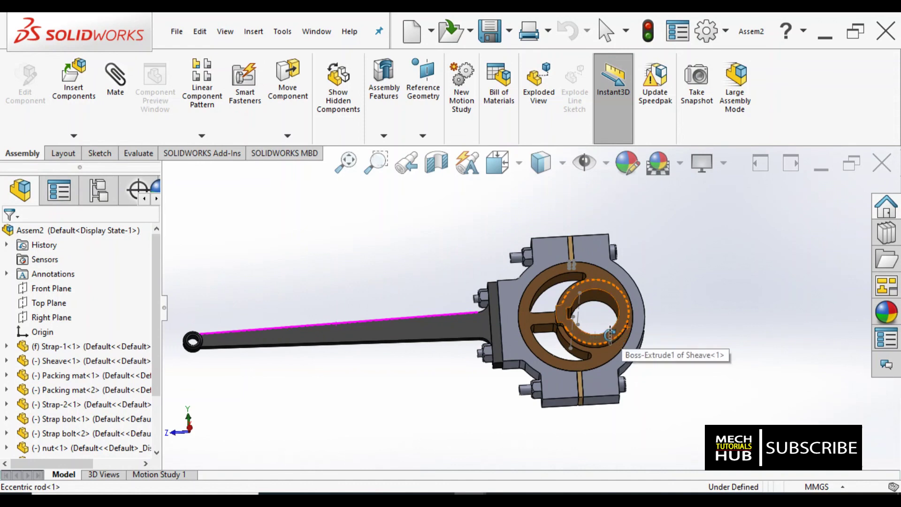
{"action": "middle_click_drag", "start_coordinate": [563, 359], "coordinate": [548, 373]}
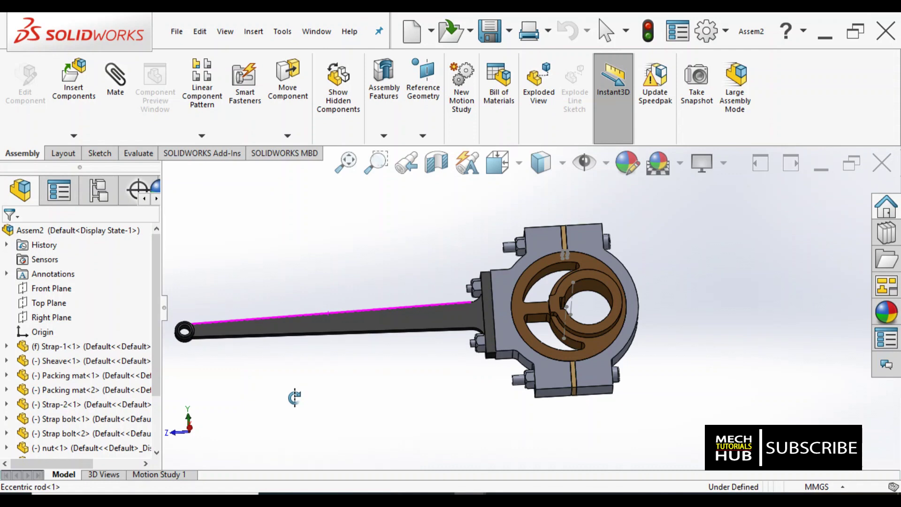
{"action": "left_click_drag", "start_coordinate": [215, 360], "coordinate": [423, 329]}
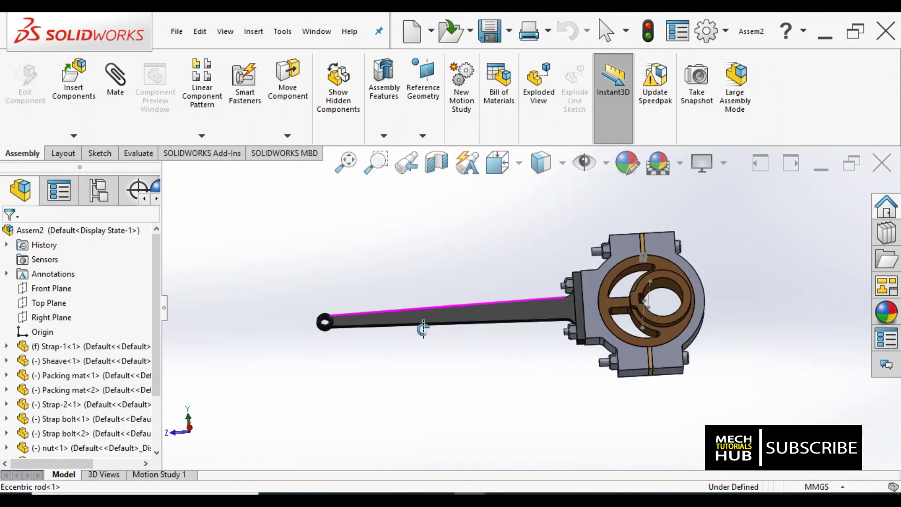
{"action": "scroll", "coordinate": [709, 291], "scroll_direction": "down", "scroll_amount": 1}
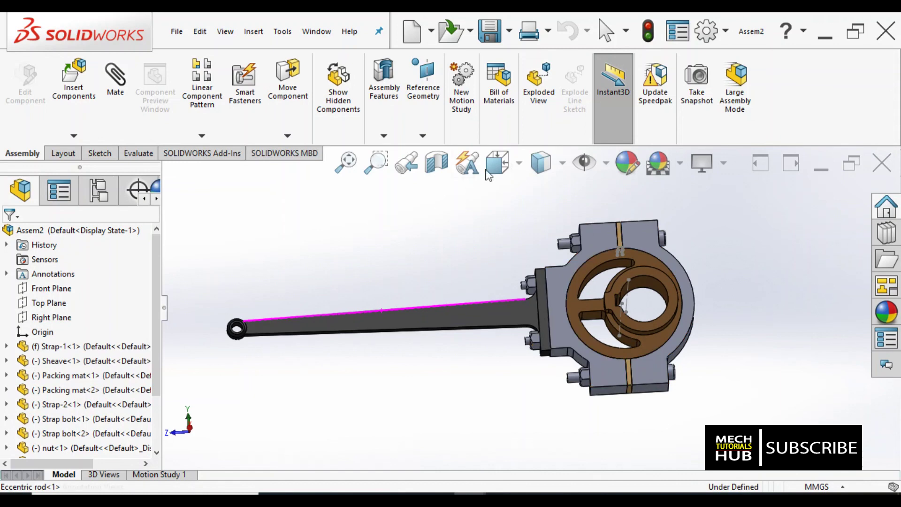
Step: Start an exploded view with a regular step and move the upper strap bolt's nut outward along Z, toward the rod end
{"action": "left_click", "coordinate": [539, 111]}
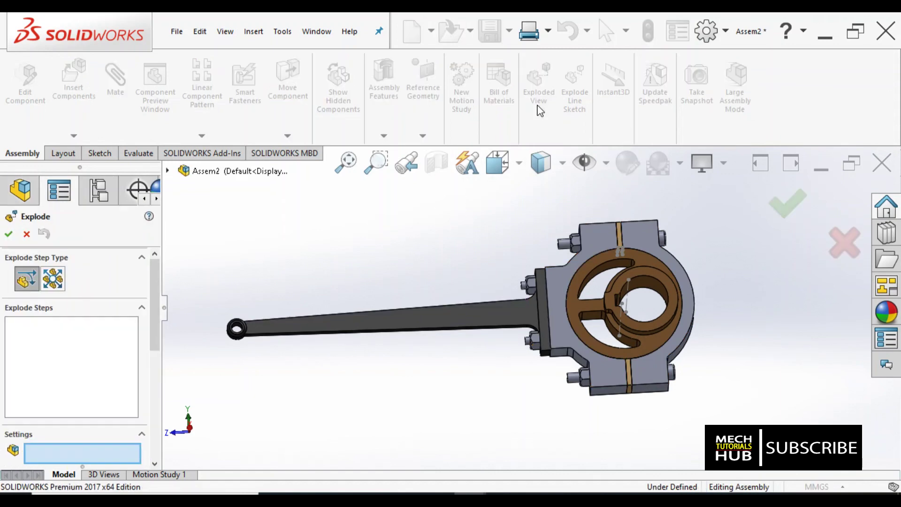
{"action": "left_click", "coordinate": [28, 284]}
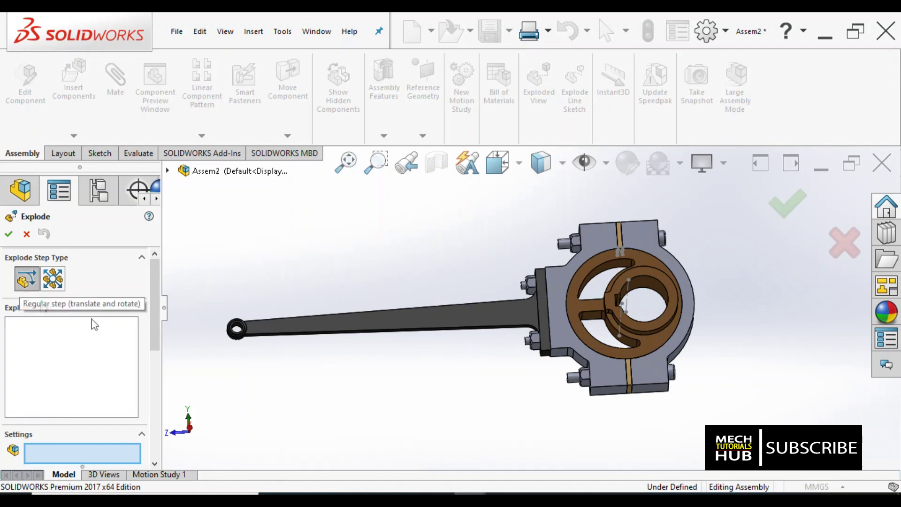
{"action": "scroll", "coordinate": [694, 237], "scroll_direction": "down", "scroll_amount": 1}
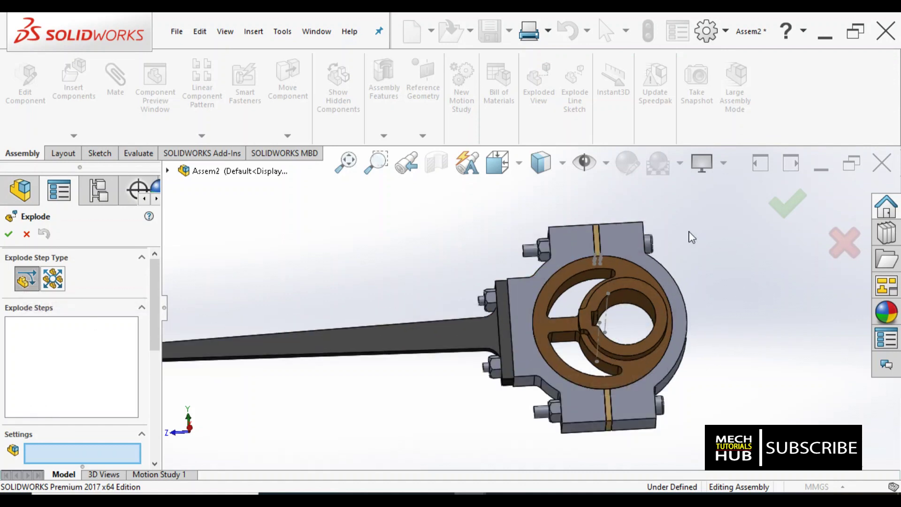
{"action": "scroll", "coordinate": [742, 272], "scroll_direction": "down", "scroll_amount": 2}
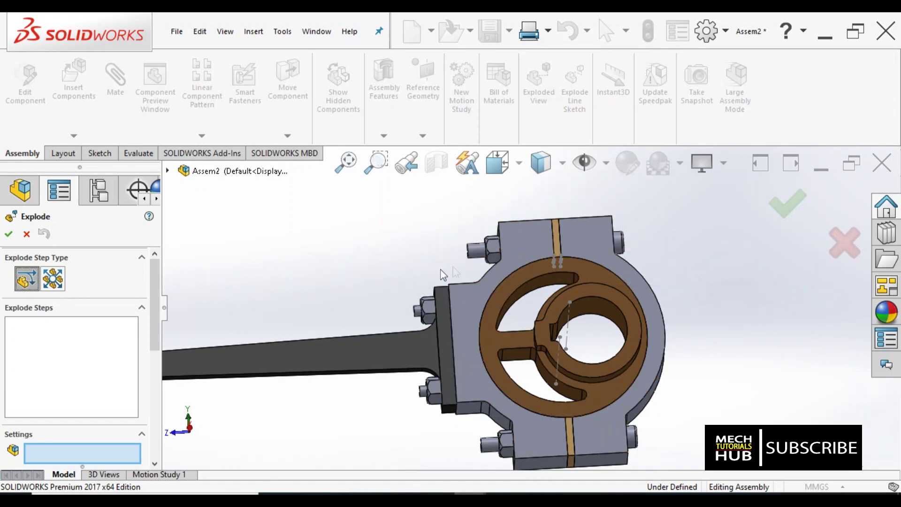
{"action": "scroll", "coordinate": [590, 258], "scroll_direction": "down", "scroll_amount": 3}
{"action": "middle_click_drag", "start_coordinate": [540, 262], "coordinate": [512, 287]}
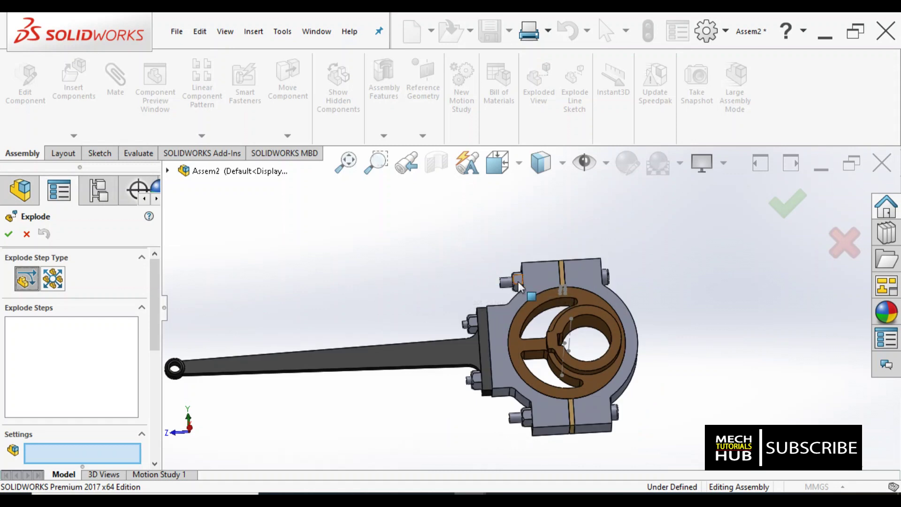
{"action": "left_click", "coordinate": [518, 281]}
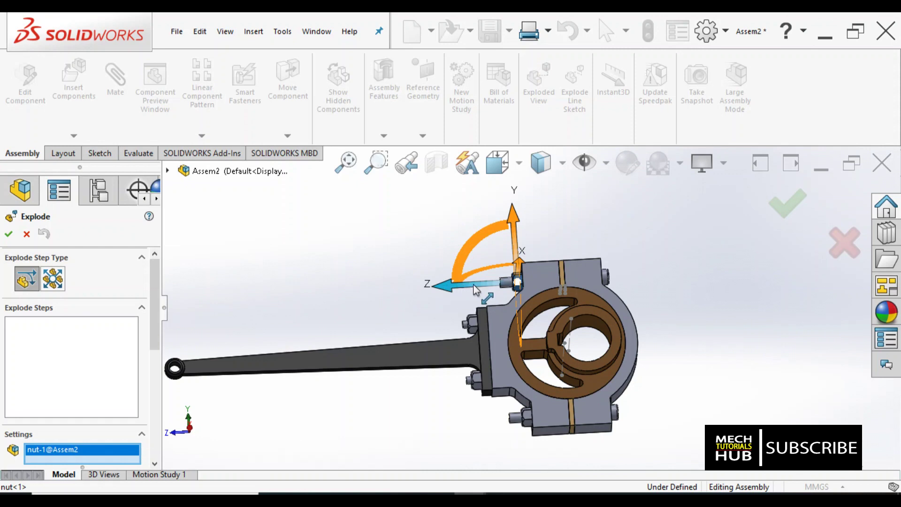
{"action": "left_click_drag", "start_coordinate": [448, 290], "coordinate": [319, 292]}
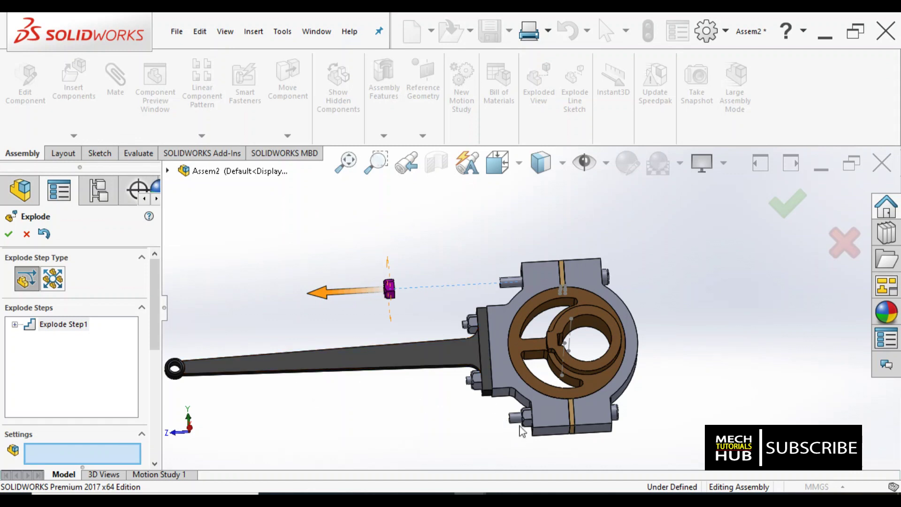
Step: Explode the upper strap bolt along Z away from the rod, and the lower strap bolt's nut along Z toward the rod end
{"action": "left_click", "coordinate": [607, 285]}
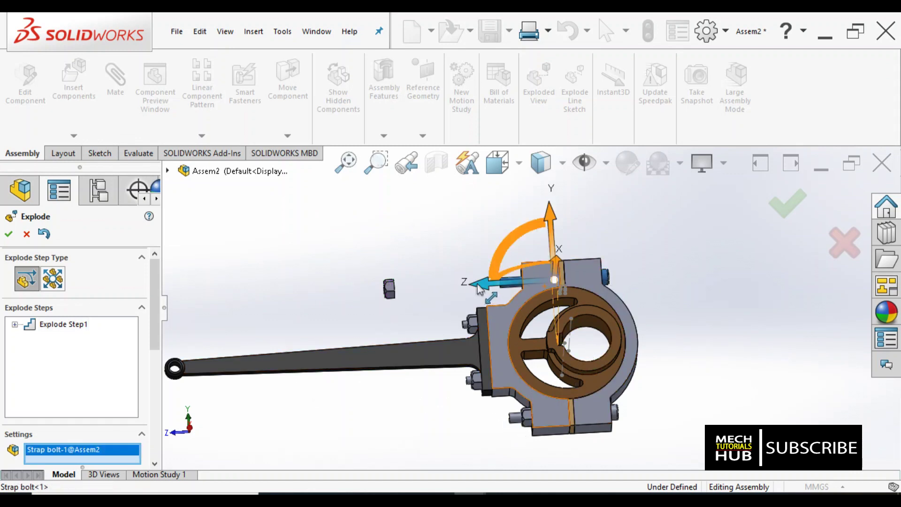
{"action": "left_click_drag", "start_coordinate": [481, 283], "coordinate": [695, 277]}
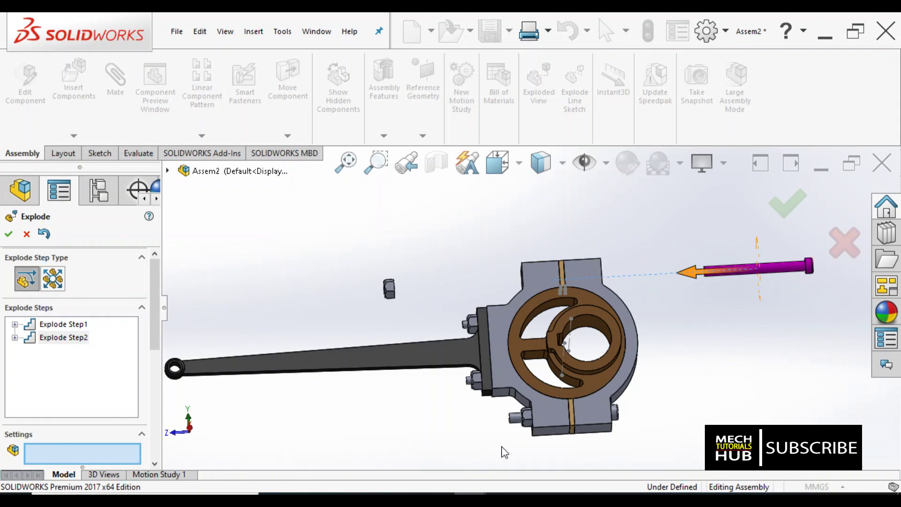
{"action": "left_click", "coordinate": [522, 416]}
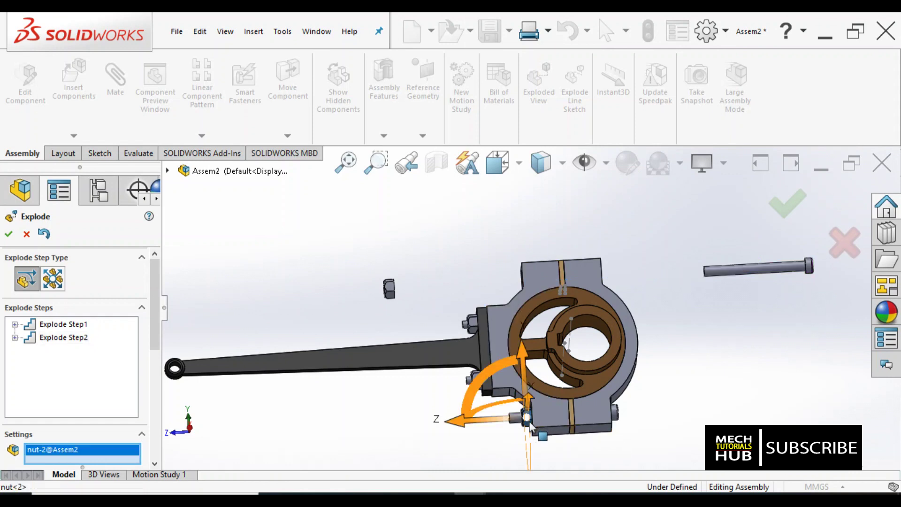
{"action": "left_click_drag", "start_coordinate": [493, 424], "coordinate": [363, 423]}
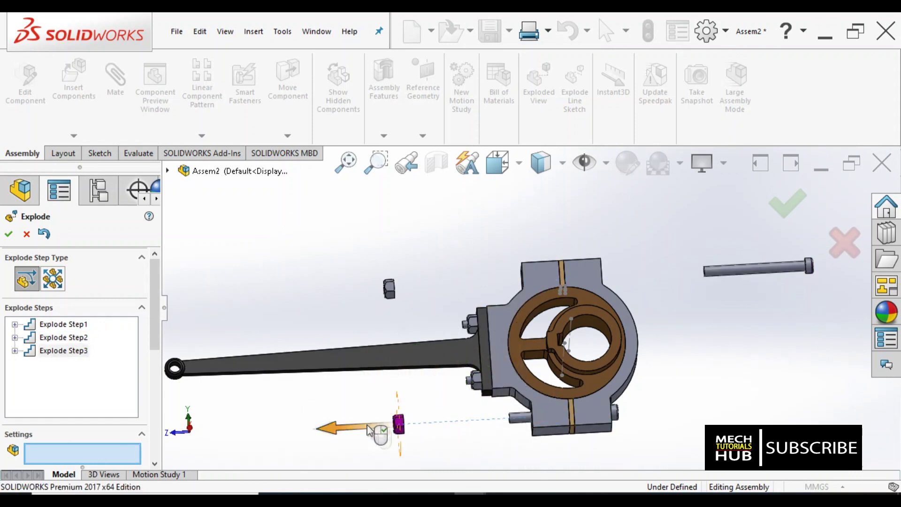
Step: Try to explode the lower strap bolt along Z away from the rod, and undo the move
{"action": "left_click", "coordinate": [614, 415]}
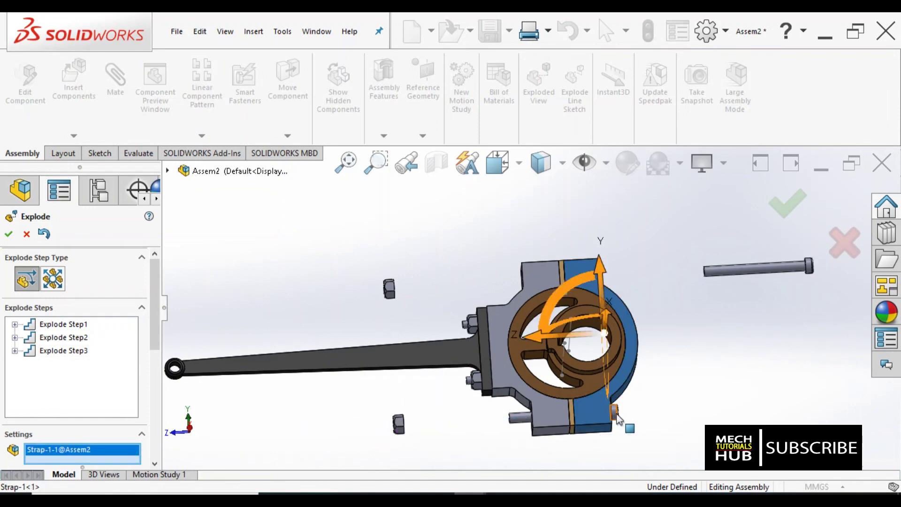
{"action": "left_click", "coordinate": [521, 417]}
{"action": "left_click_drag", "start_coordinate": [513, 421], "coordinate": [564, 415]}
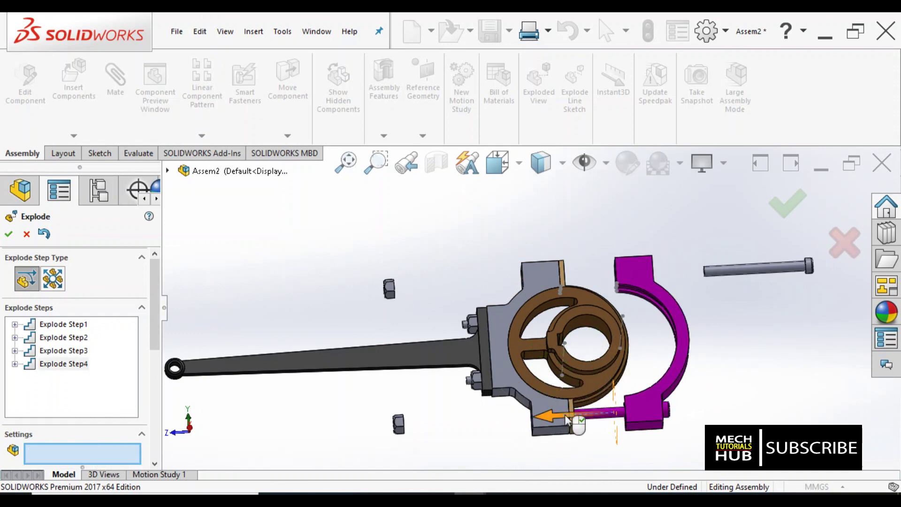
{"action": "key", "text": "ctrl+z"}
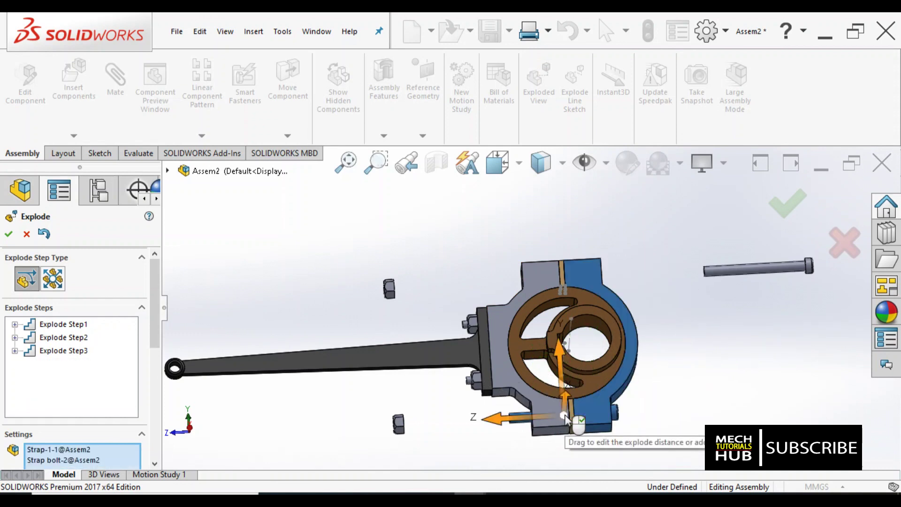
Step: Retry moving the lower strap bolt out along Z after changing the components selected for the explode step
{"action": "left_click", "coordinate": [612, 413]}
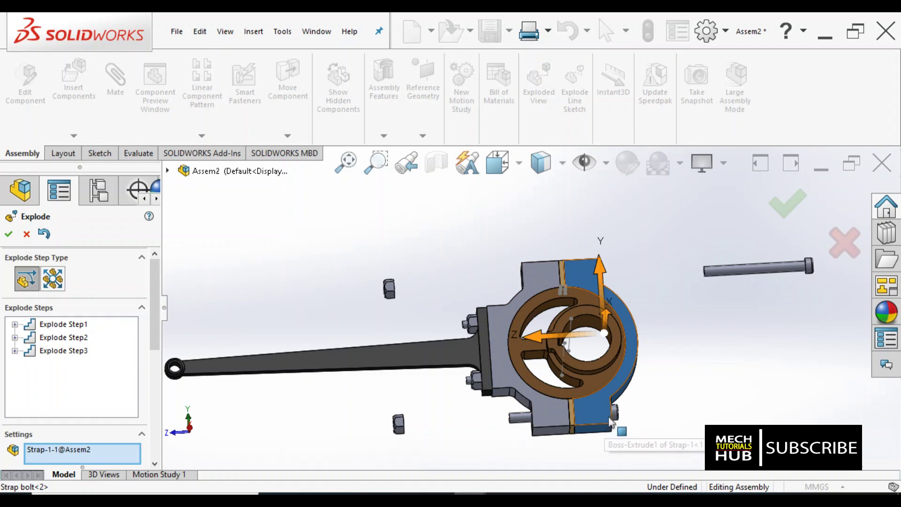
{"action": "left_click_drag", "start_coordinate": [567, 341], "coordinate": [593, 341]}
{"action": "left_click", "coordinate": [535, 417]}
{"action": "left_click_drag", "start_coordinate": [514, 423], "coordinate": [531, 416]}
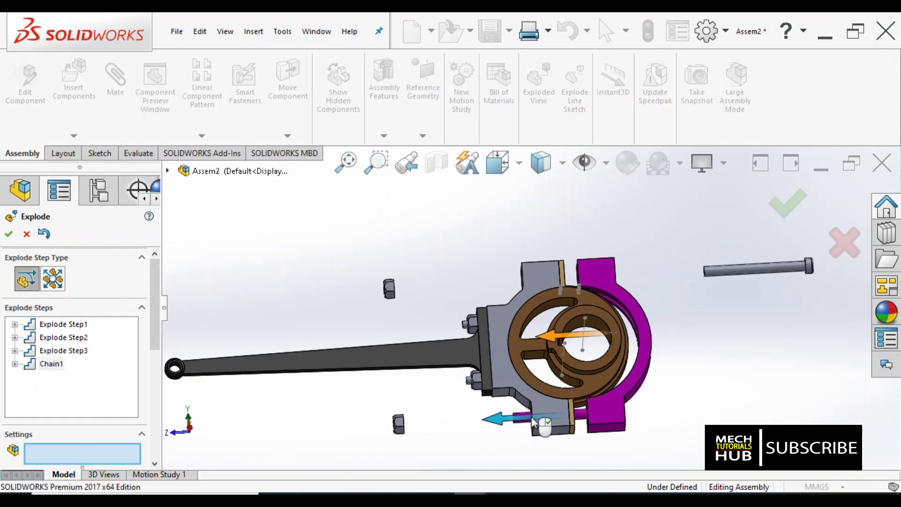
Step: Limit the explode step to the lower strap bolt alone and move it out along Z, away from the rod, clear of the strap
{"action": "scroll", "coordinate": [606, 413], "scroll_direction": "down", "scroll_amount": 5}
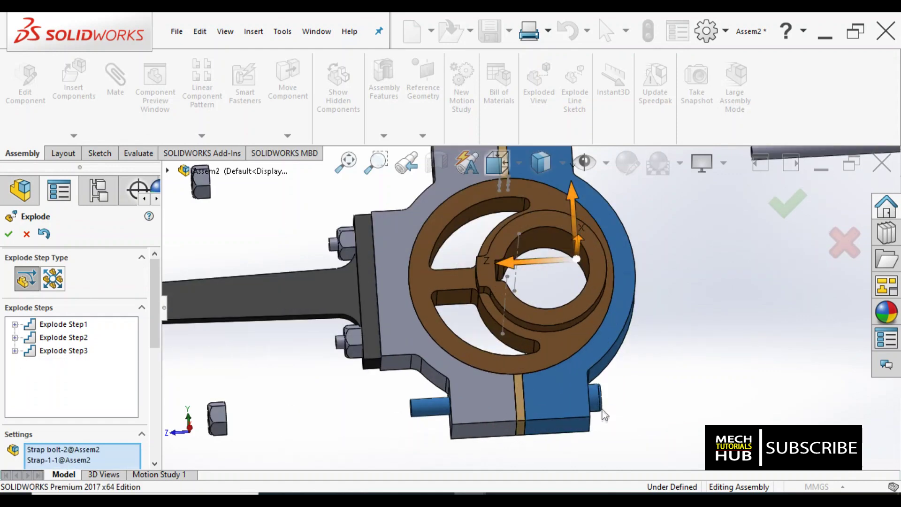
{"action": "left_click", "coordinate": [598, 405]}
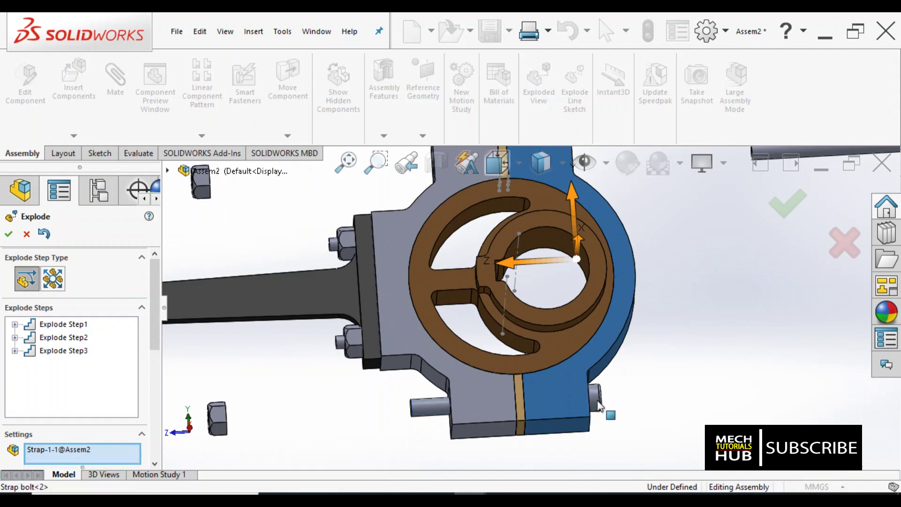
{"action": "left_click", "coordinate": [593, 400]}
{"action": "left_click", "coordinate": [593, 399]}
{"action": "key", "text": "Escape"}
{"action": "left_click", "coordinate": [595, 404]}
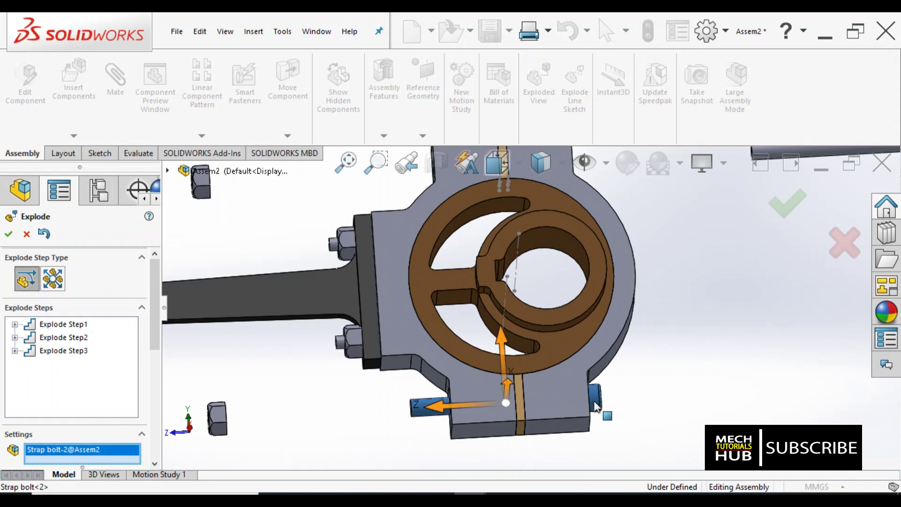
{"action": "left_click_drag", "start_coordinate": [447, 404], "coordinate": [709, 409]}
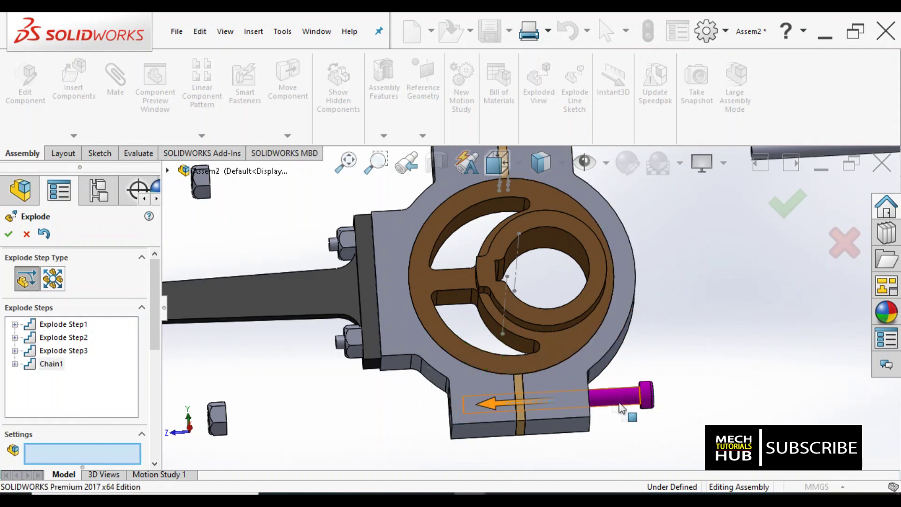
{"action": "left_click_drag", "start_coordinate": [497, 402], "coordinate": [806, 406]}
{"action": "key", "text": "f"}
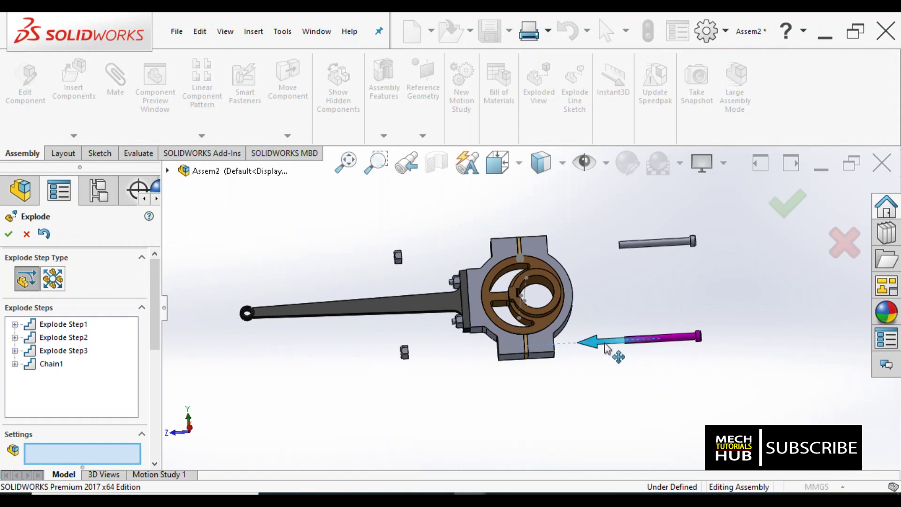
{"action": "left_click_drag", "start_coordinate": [606, 346], "coordinate": [626, 343]}
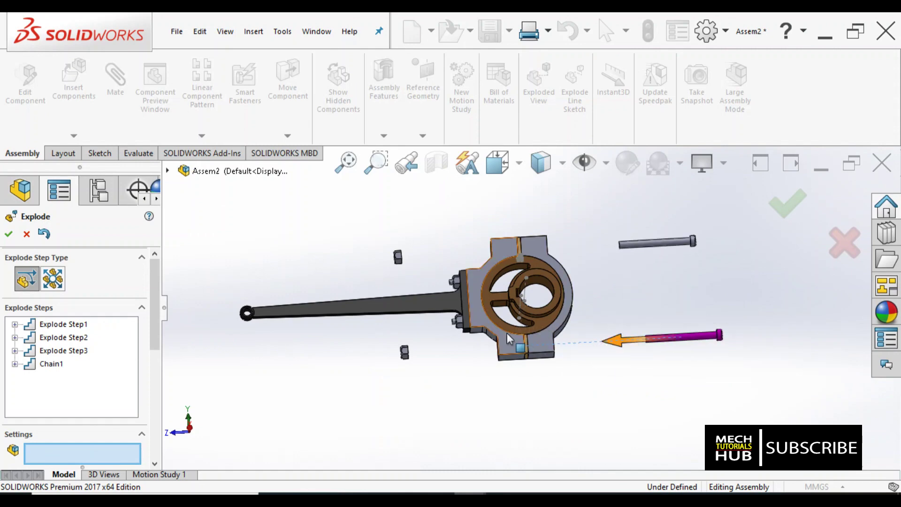
Step: Explode the outer strap half (Strap-1) along Z away from the sheave, toward the strap bolts
{"action": "scroll", "coordinate": [507, 334], "scroll_direction": "down", "scroll_amount": 2}
{"action": "scroll", "coordinate": [513, 354], "scroll_direction": "up", "scroll_amount": 3}
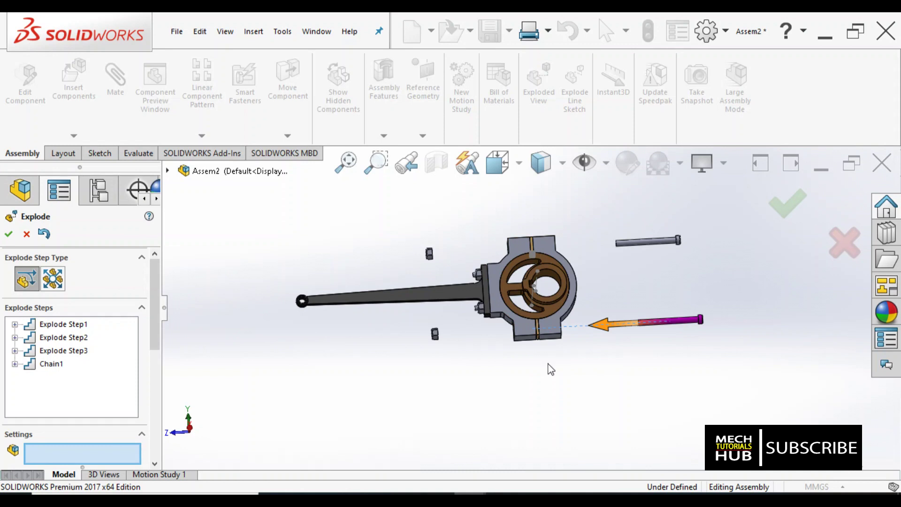
{"action": "scroll", "coordinate": [511, 320], "scroll_direction": "down", "scroll_amount": 1}
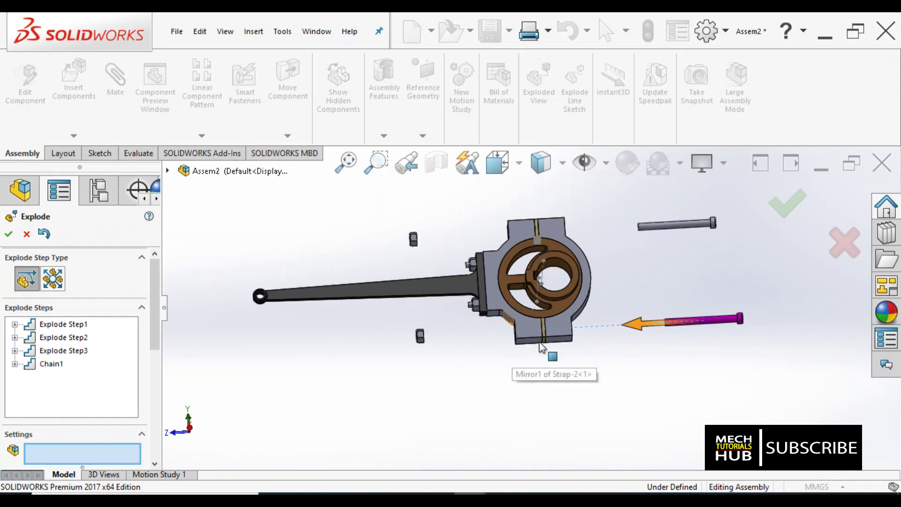
{"action": "scroll", "coordinate": [577, 261], "scroll_direction": "down", "scroll_amount": 2}
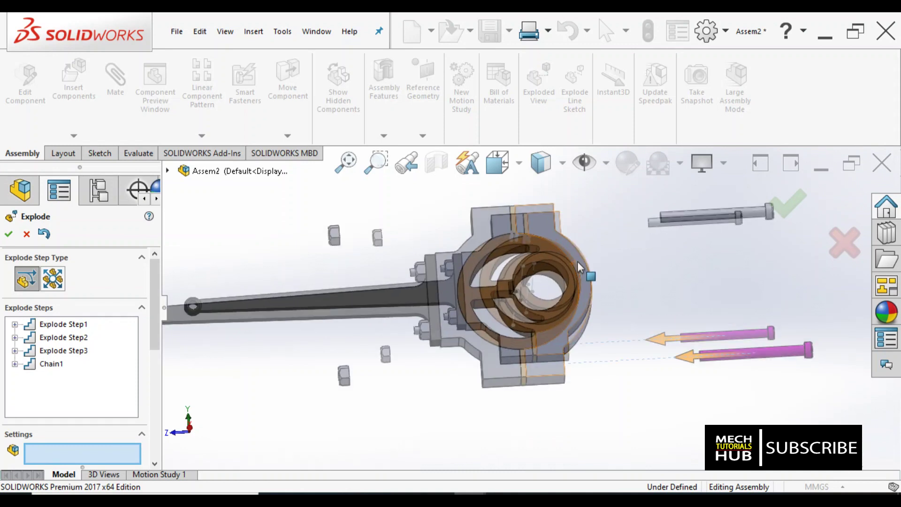
{"action": "scroll", "coordinate": [530, 248], "scroll_direction": "down", "scroll_amount": 2}
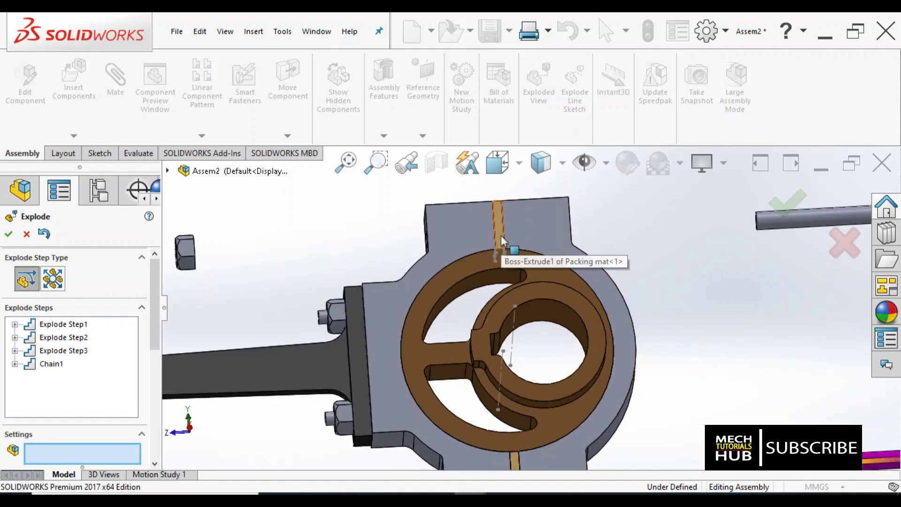
{"action": "scroll", "coordinate": [567, 292], "scroll_direction": "up", "scroll_amount": 2}
{"action": "scroll", "coordinate": [570, 362], "scroll_direction": "up", "scroll_amount": 2}
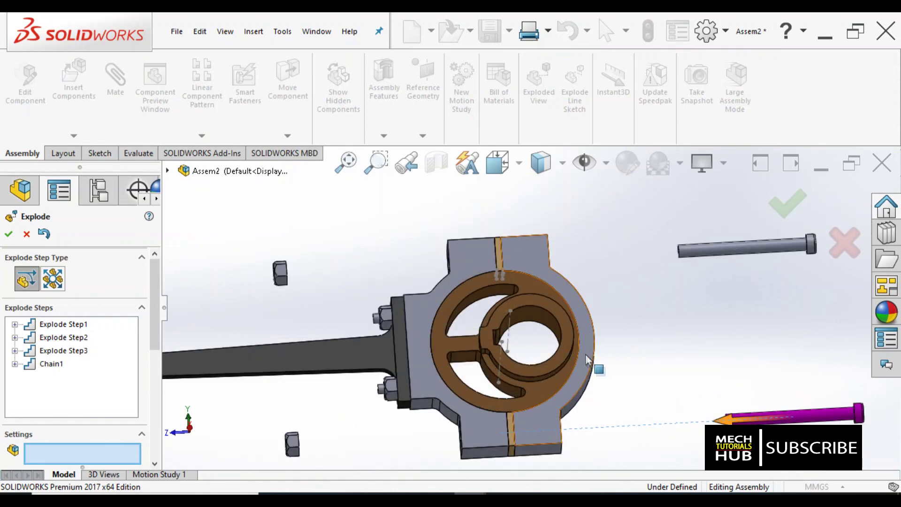
{"action": "left_click", "coordinate": [585, 351]}
{"action": "left_click_drag", "start_coordinate": [527, 334], "coordinate": [750, 331]}
{"action": "left_click_drag", "start_coordinate": [595, 335], "coordinate": [627, 337]}
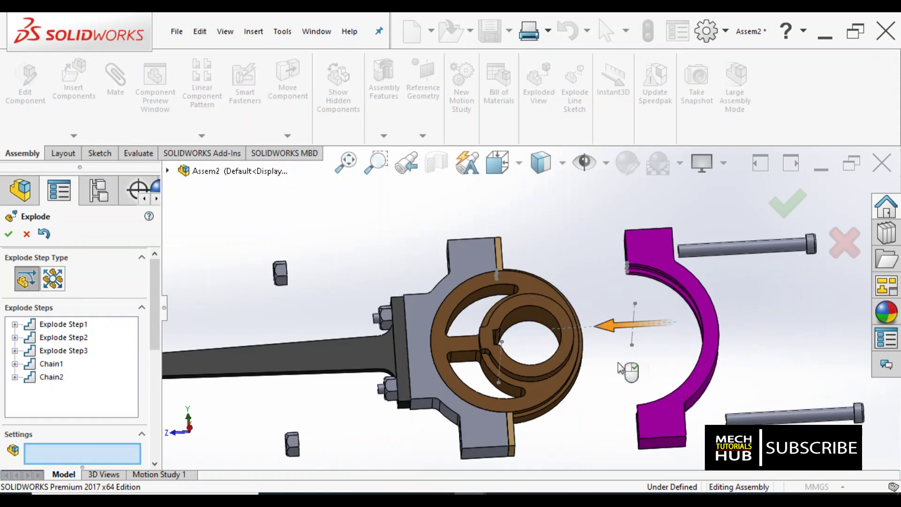
Step: Move both strap bolts farther out along Z, and shift the outer strap half slightly farther from the sheave
{"action": "scroll", "coordinate": [619, 369], "scroll_direction": "up", "scroll_amount": 5}
{"action": "middle_click_drag", "start_coordinate": [618, 368], "coordinate": [649, 330]}
{"action": "left_click", "coordinate": [645, 309]}
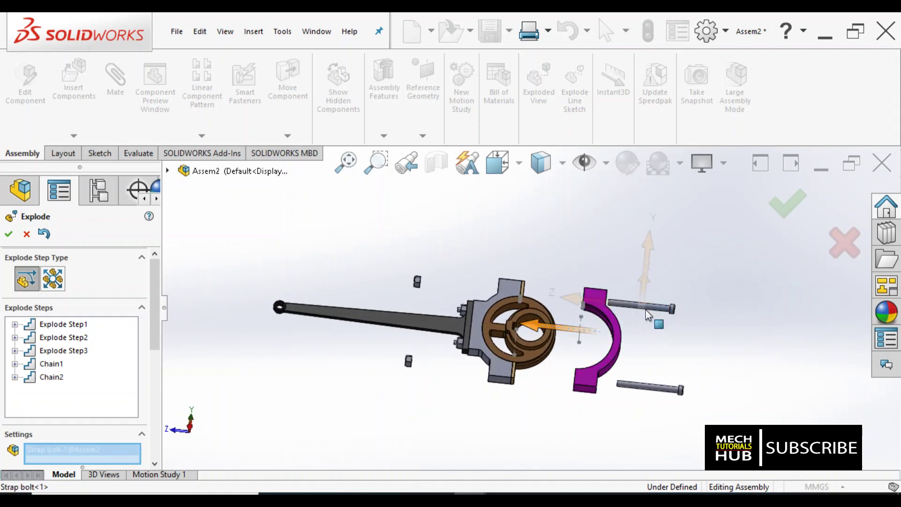
{"action": "left_click_drag", "start_coordinate": [573, 303], "coordinate": [737, 325]}
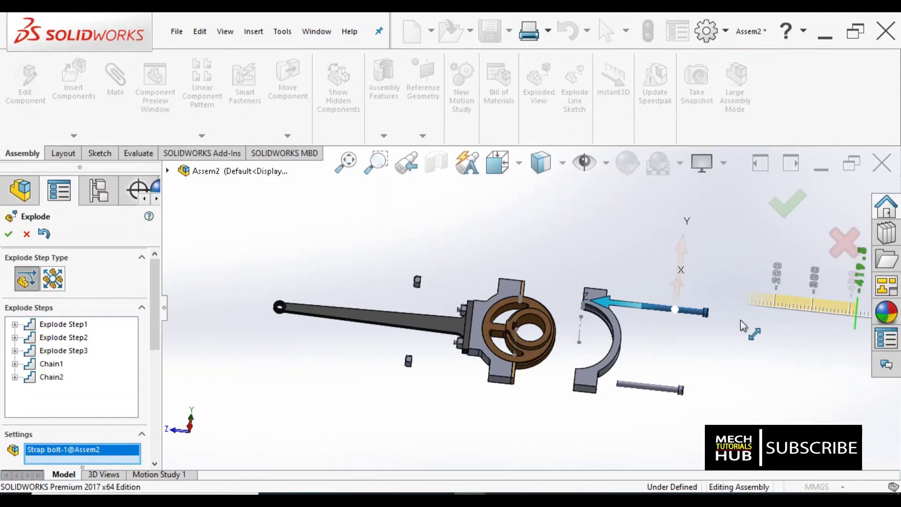
{"action": "left_click", "coordinate": [657, 388]}
{"action": "left_click_drag", "start_coordinate": [598, 388], "coordinate": [623, 389]}
{"action": "left_click", "coordinate": [619, 336]}
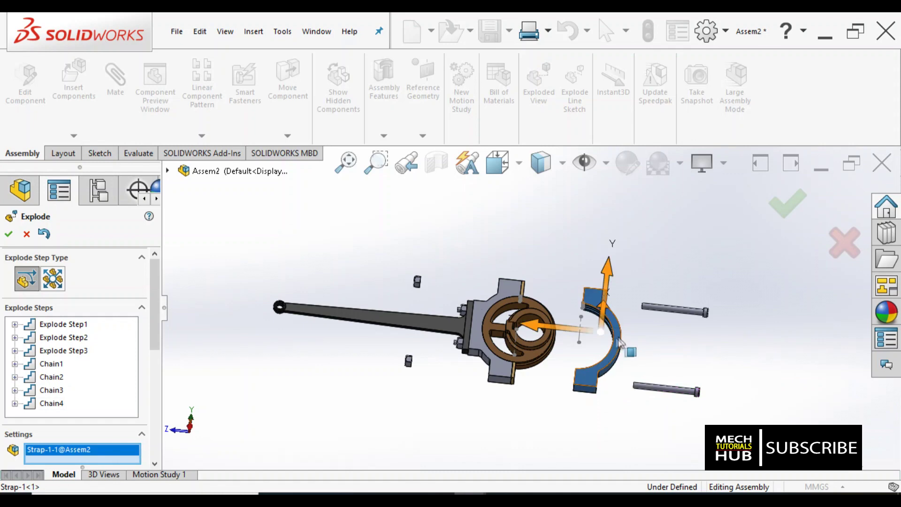
{"action": "left_click_drag", "start_coordinate": [573, 336], "coordinate": [592, 337]}
Step: Explode the upper packing mat upward along Y, well clear of the inner strap half
{"action": "scroll", "coordinate": [554, 361], "scroll_direction": "up", "scroll_amount": 4}
{"action": "scroll", "coordinate": [554, 360], "scroll_direction": "down", "scroll_amount": 5}
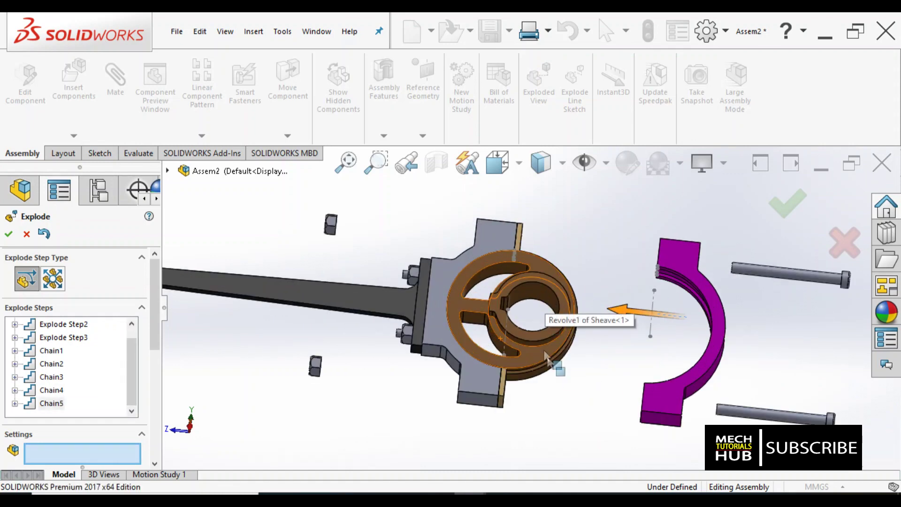
{"action": "scroll", "coordinate": [560, 353], "scroll_direction": "up", "scroll_amount": 4}
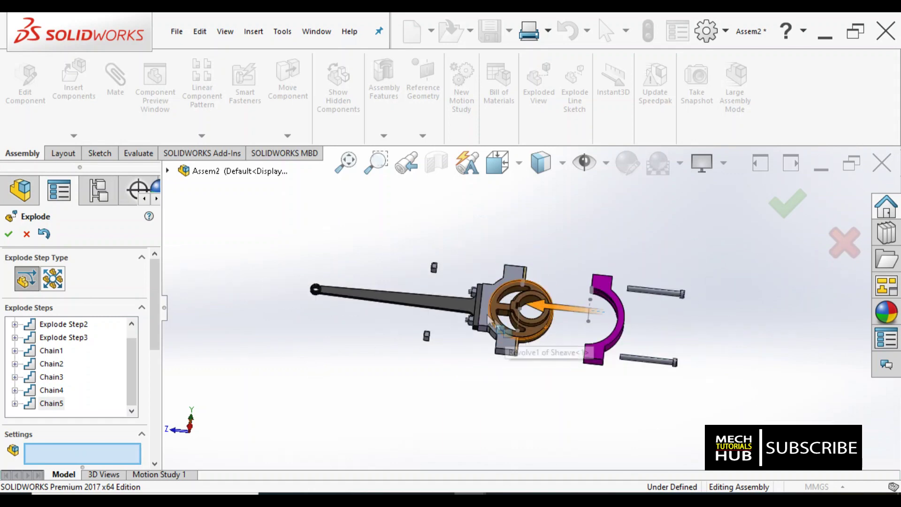
{"action": "middle_click_drag", "start_coordinate": [469, 366], "coordinate": [512, 280]}
{"action": "scroll", "coordinate": [511, 276], "scroll_direction": "down", "scroll_amount": 2}
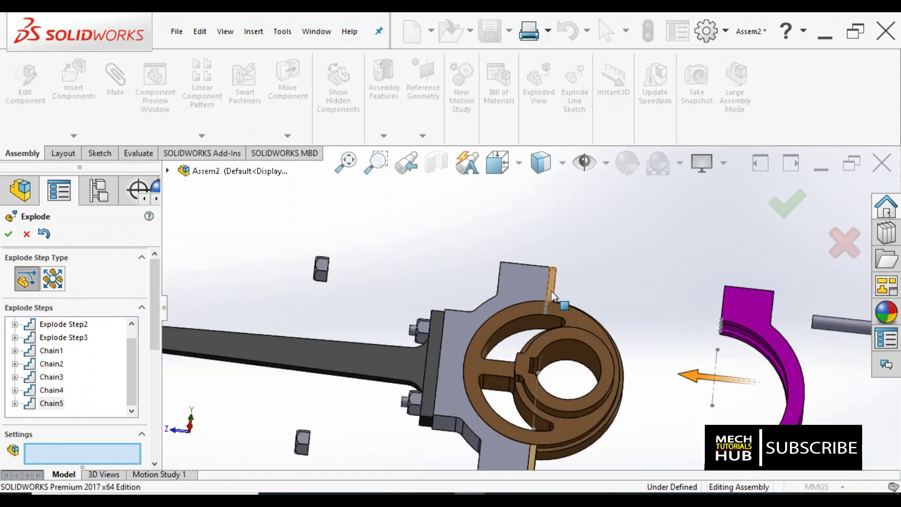
{"action": "left_click", "coordinate": [551, 291]}
{"action": "scroll", "coordinate": [539, 293], "scroll_direction": "down", "scroll_amount": 2}
{"action": "left_click_drag", "start_coordinate": [556, 258], "coordinate": [552, 206]}
{"action": "scroll", "coordinate": [535, 277], "scroll_direction": "up", "scroll_amount": 3}
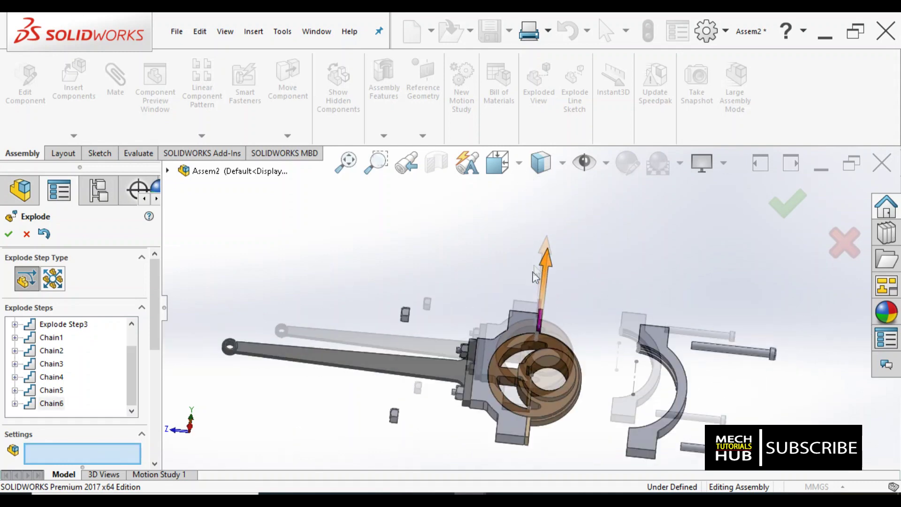
{"action": "scroll", "coordinate": [540, 291], "scroll_direction": "down", "scroll_amount": 2}
{"action": "left_click_drag", "start_coordinate": [544, 307], "coordinate": [550, 221]}
Step: Explode the lower packing mat (Packing mat-2) downward along Y, well clear of the inner strap half
{"action": "scroll", "coordinate": [556, 277], "scroll_direction": "up", "scroll_amount": 3}
{"action": "scroll", "coordinate": [545, 336], "scroll_direction": "down", "scroll_amount": 5}
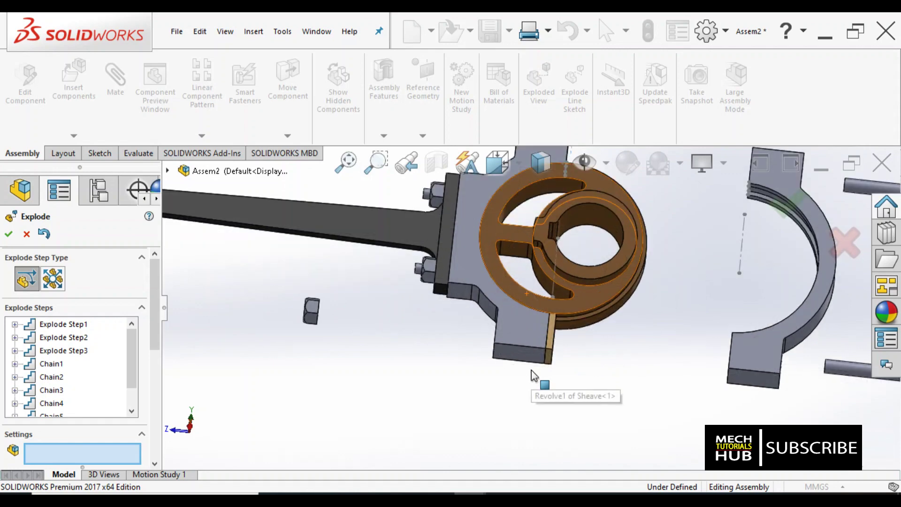
{"action": "left_click", "coordinate": [552, 339]}
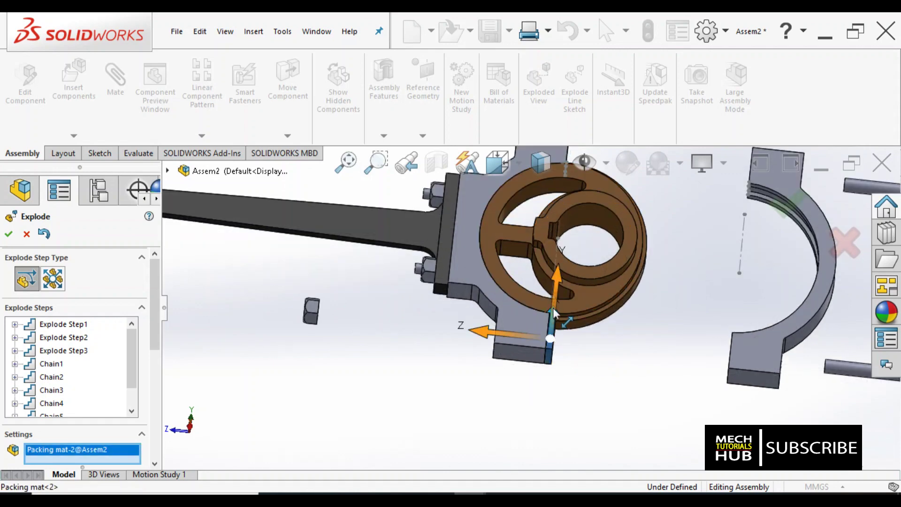
{"action": "scroll", "coordinate": [541, 375], "scroll_direction": "up", "scroll_amount": 3}
{"action": "middle_click_drag", "start_coordinate": [541, 376], "coordinate": [533, 300]}
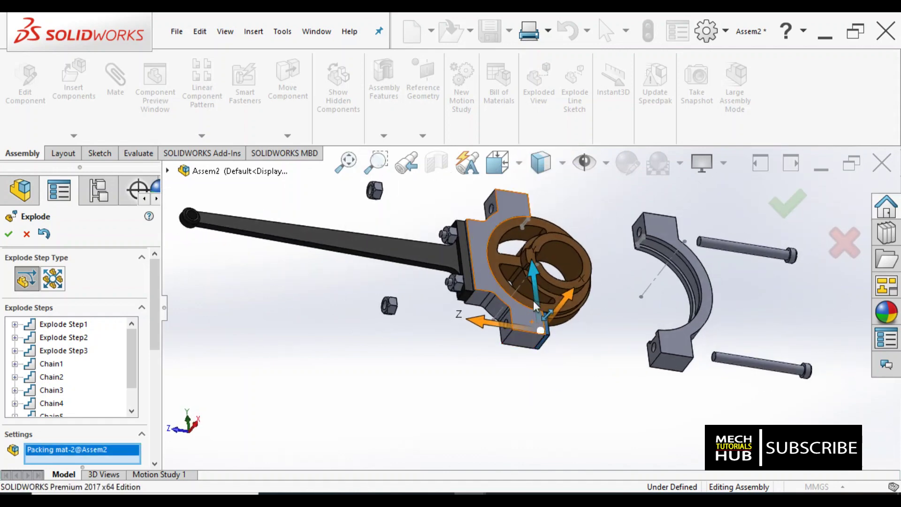
{"action": "left_click_drag", "start_coordinate": [535, 292], "coordinate": [547, 409]}
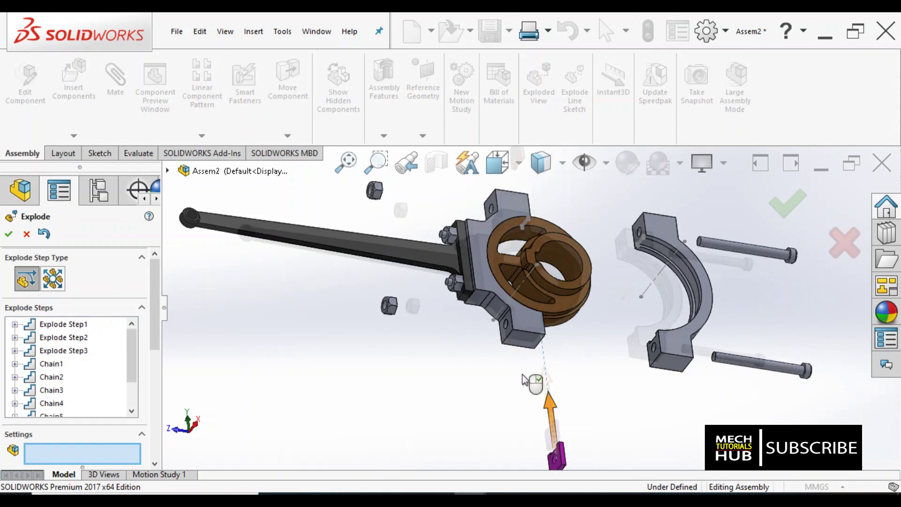
Step: Explode the sheave along Z out of the inner strap half, placing it between the two strap halves
{"action": "scroll", "coordinate": [535, 310], "scroll_direction": "up", "scroll_amount": 5}
{"action": "scroll", "coordinate": [533, 328], "scroll_direction": "down", "scroll_amount": 6}
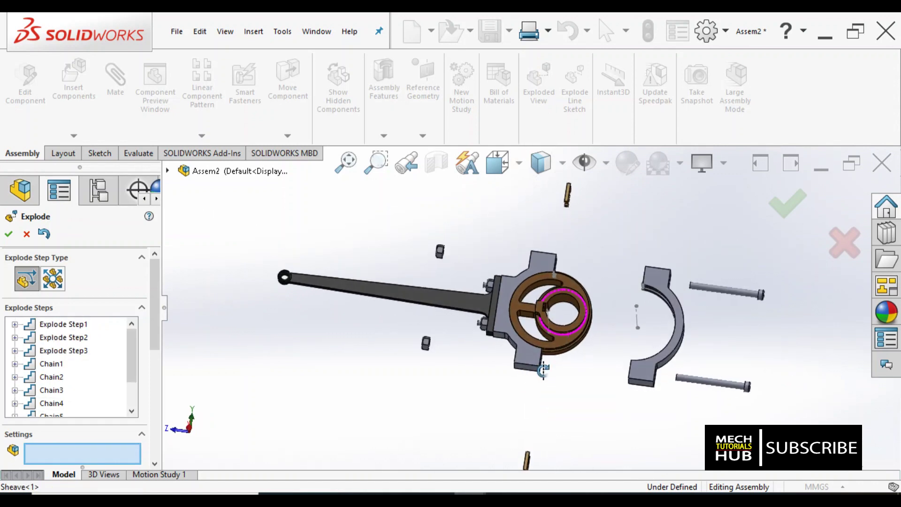
{"action": "left_click", "coordinate": [567, 346]}
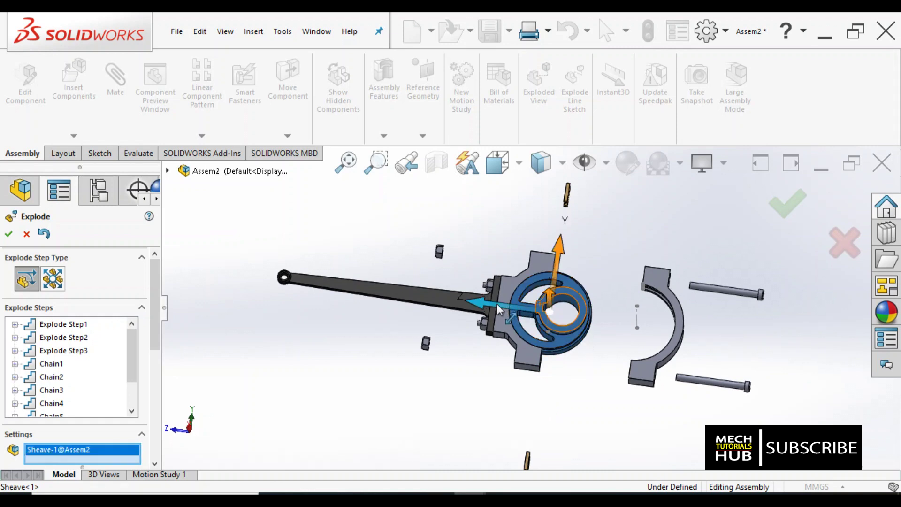
{"action": "left_click_drag", "start_coordinate": [500, 303], "coordinate": [751, 350]}
Step: Explode the upper and lower flange bolts with their nuts along Z, out of the rod flange toward the rod end
{"action": "scroll", "coordinate": [488, 327], "scroll_direction": "down", "scroll_amount": 3}
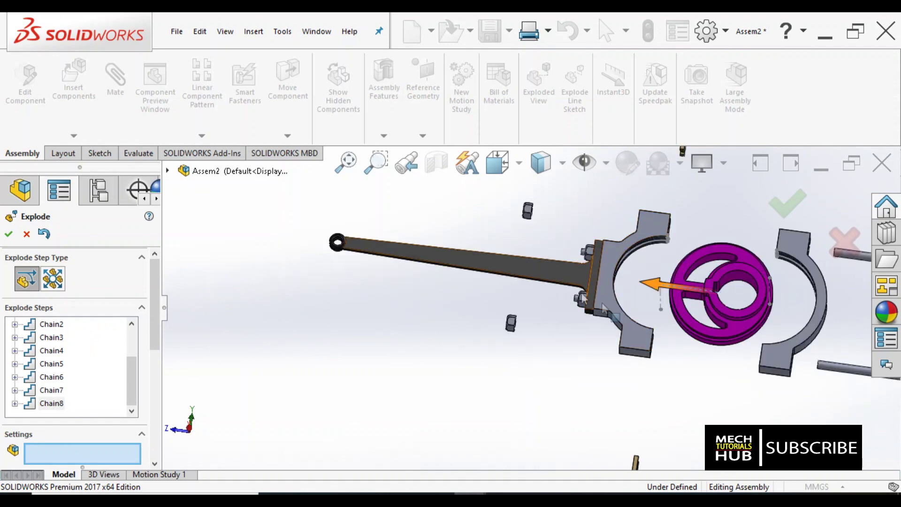
{"action": "scroll", "coordinate": [595, 289], "scroll_direction": "down", "scroll_amount": 2}
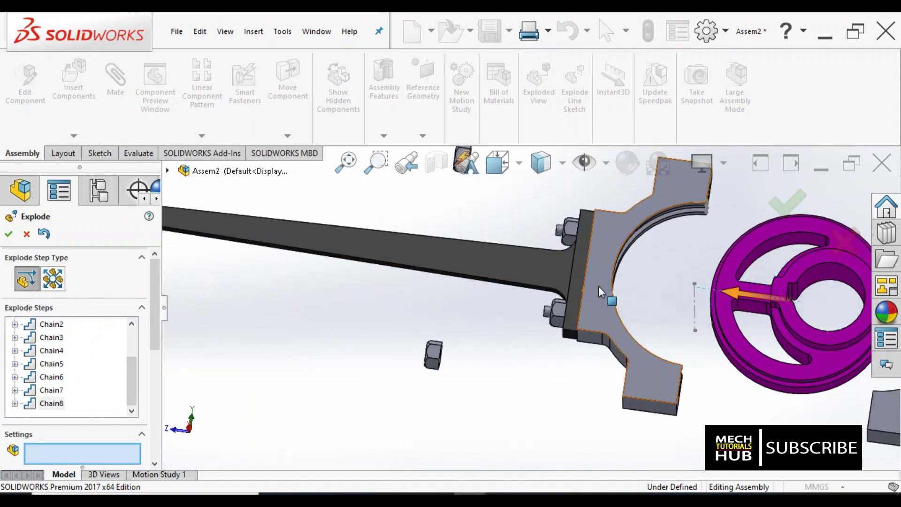
{"action": "scroll", "coordinate": [578, 306], "scroll_direction": "up", "scroll_amount": 3}
{"action": "middle_click_drag", "start_coordinate": [578, 305], "coordinate": [563, 362]}
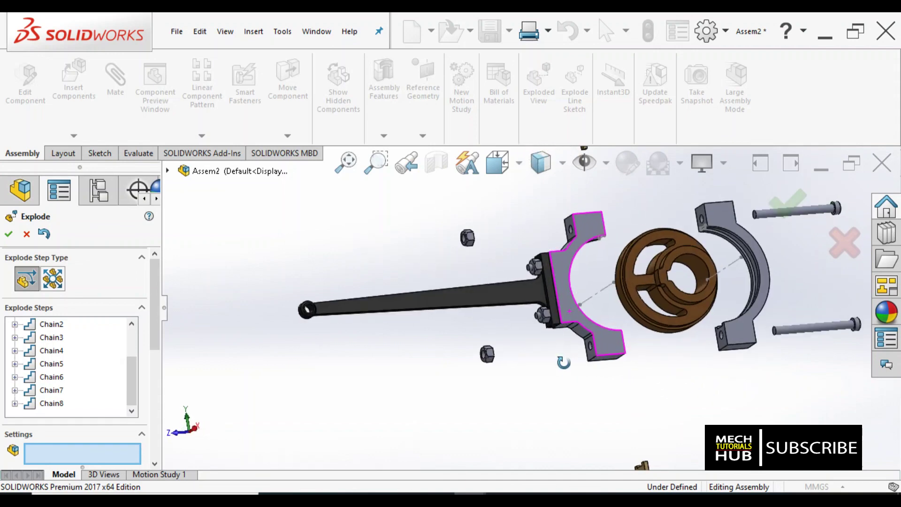
{"action": "scroll", "coordinate": [553, 297], "scroll_direction": "down", "scroll_amount": 2}
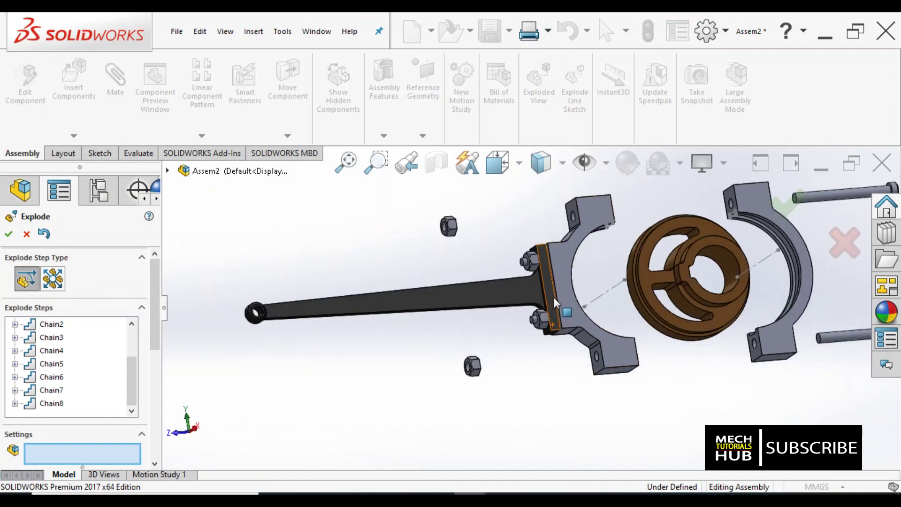
{"action": "left_click", "coordinate": [533, 264]}
{"action": "left_click_drag", "start_coordinate": [459, 271], "coordinate": [184, 265]}
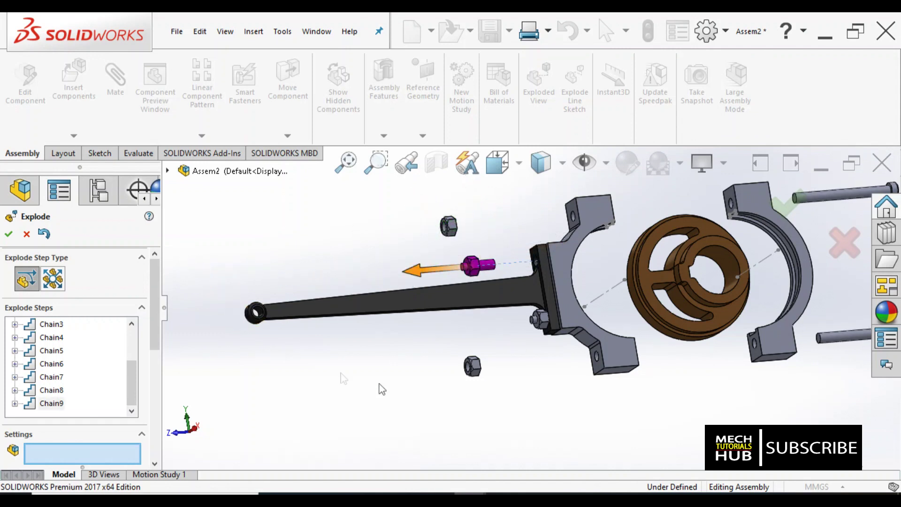
{"action": "left_click", "coordinate": [543, 324]}
{"action": "left_click_drag", "start_coordinate": [474, 321], "coordinate": [239, 330]}
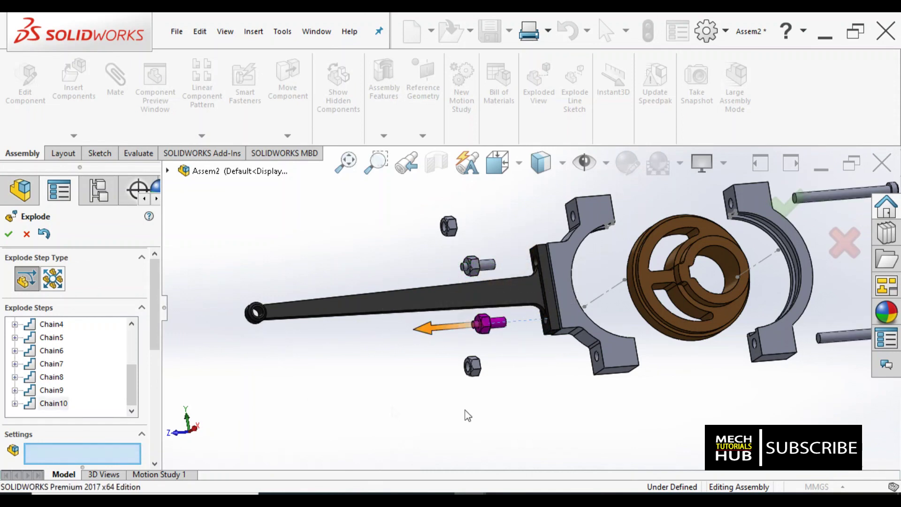
Step: Explode the eccentric rod along Z away from the inner strap half
{"action": "scroll", "coordinate": [469, 415], "scroll_direction": "down", "scroll_amount": 3}
{"action": "scroll", "coordinate": [516, 403], "scroll_direction": "up", "scroll_amount": 5}
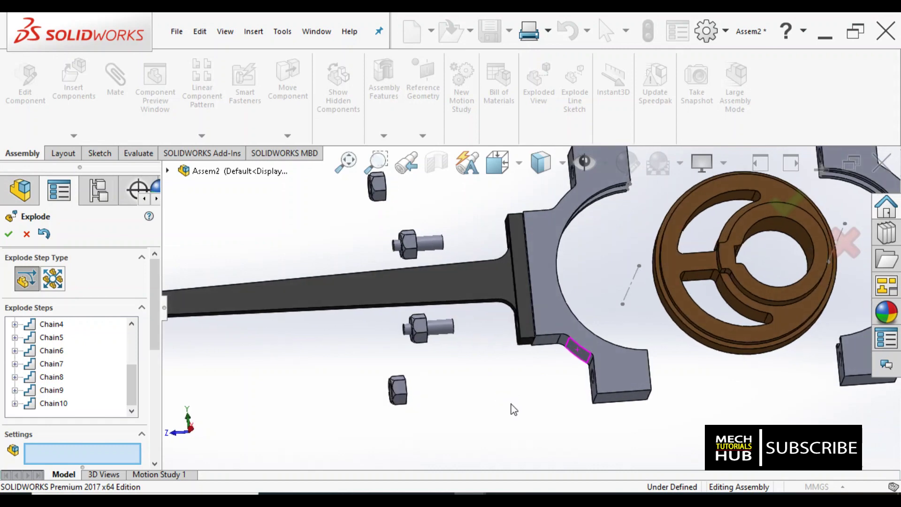
{"action": "scroll", "coordinate": [532, 342], "scroll_direction": "down", "scroll_amount": 2}
{"action": "mouse_move", "coordinate": [539, 317]}
{"action": "middle_mouse_down"}
{"action": "mouse_move", "coordinate": [531, 271]}
{"action": "mouse_move", "coordinate": [545, 318]}
{"action": "middle_mouse_up"}
{"action": "scroll", "coordinate": [535, 296], "scroll_direction": "down", "scroll_amount": 2}
{"action": "left_click", "coordinate": [488, 277]}
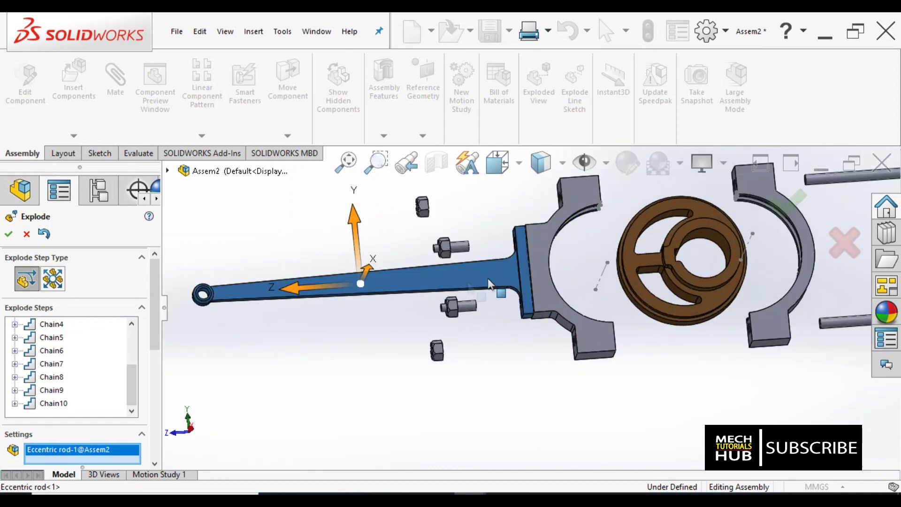
{"action": "left_click_drag", "start_coordinate": [318, 291], "coordinate": [190, 286]}
{"action": "scroll", "coordinate": [476, 338], "scroll_direction": "up", "scroll_amount": 3}
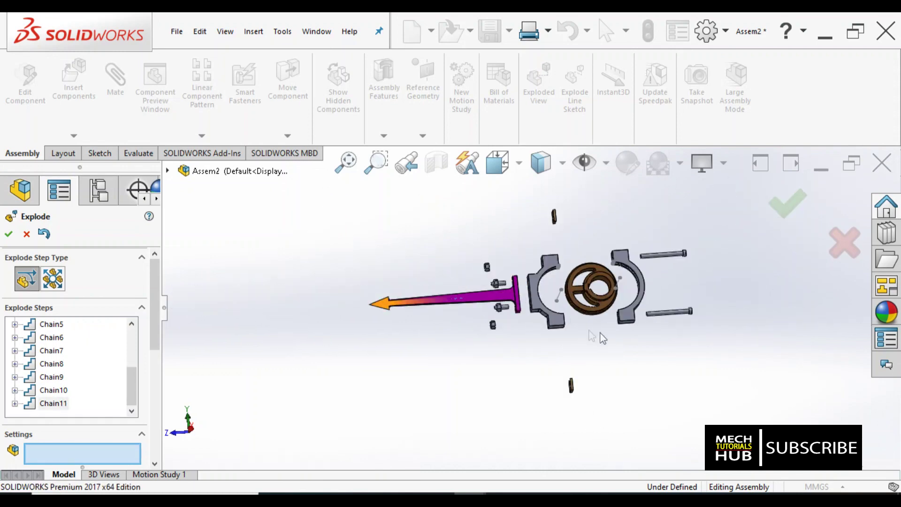
{"action": "scroll", "coordinate": [573, 331], "scroll_direction": "down", "scroll_amount": 2}
{"action": "scroll", "coordinate": [576, 338], "scroll_direction": "up", "scroll_amount": 2}
{"action": "scroll", "coordinate": [564, 338], "scroll_direction": "down", "scroll_amount": 2}
{"action": "middle_click_drag", "start_coordinate": [565, 338], "coordinate": [570, 256]}
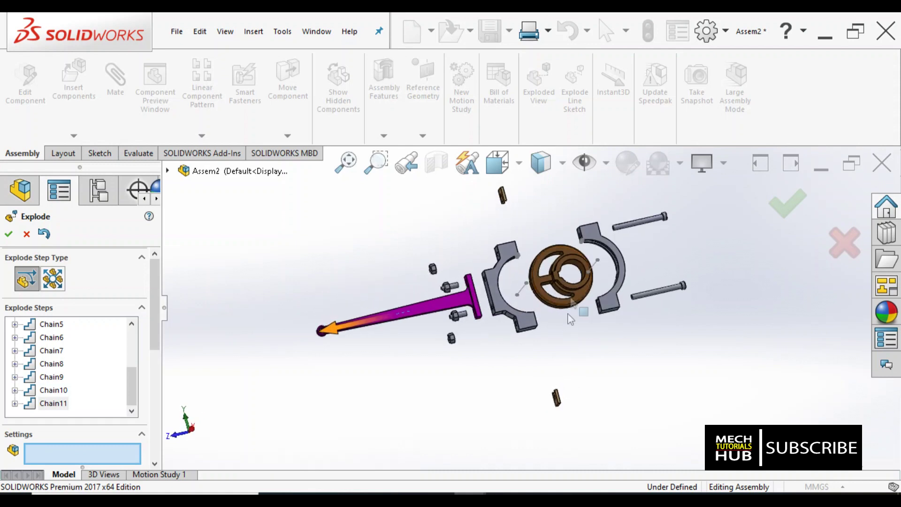
Step: Review the listed explode steps from Chain5 to Chain11 and Explode Step1, checking which component each one moves
{"action": "scroll", "coordinate": [516, 223], "scroll_direction": "down", "scroll_amount": 2}
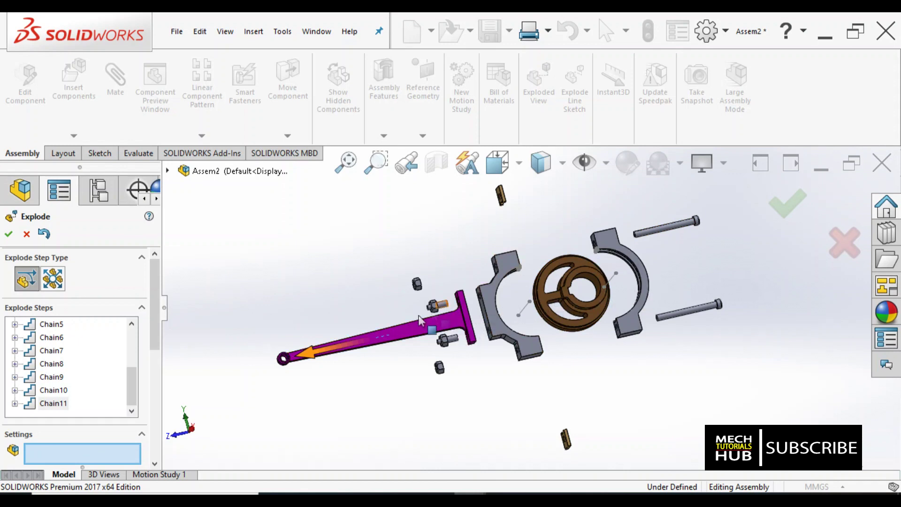
{"action": "left_click", "coordinate": [52, 324]}
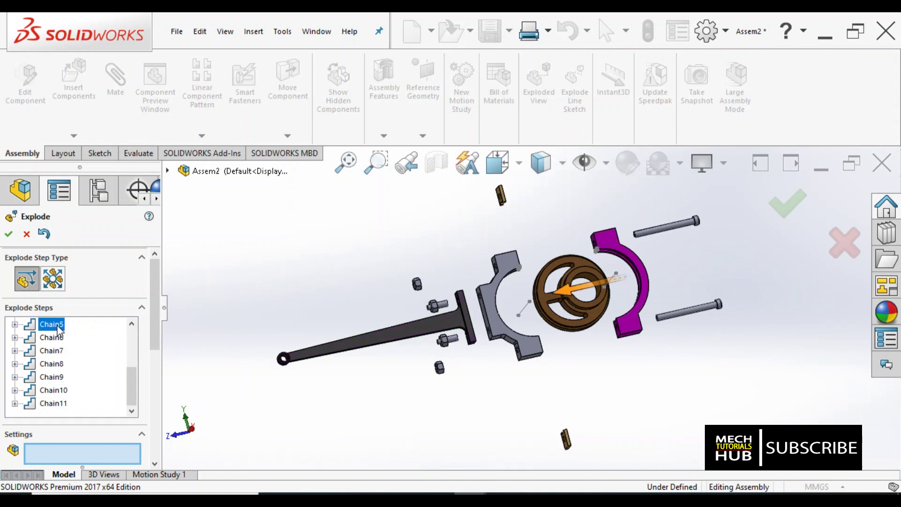
{"action": "left_click", "coordinate": [55, 339]}
{"action": "left_click", "coordinate": [56, 351]}
{"action": "left_click", "coordinate": [55, 365]}
{"action": "left_click", "coordinate": [59, 390]}
{"action": "left_click", "coordinate": [57, 404]}
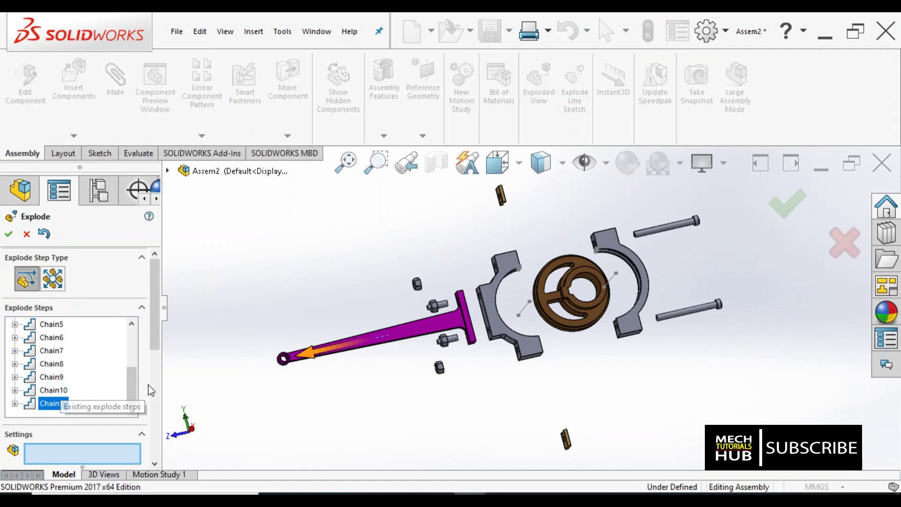
{"action": "left_click_drag", "start_coordinate": [132, 380], "coordinate": [135, 339]}
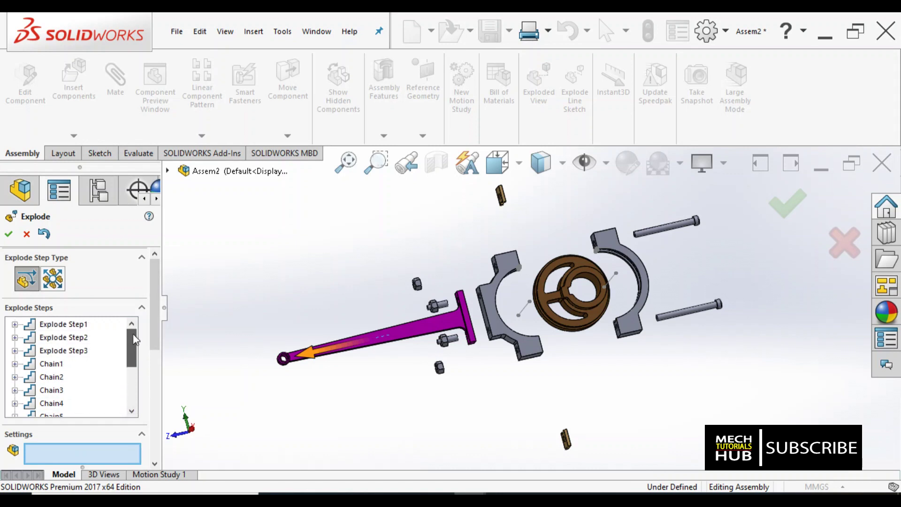
{"action": "left_click", "coordinate": [80, 326]}
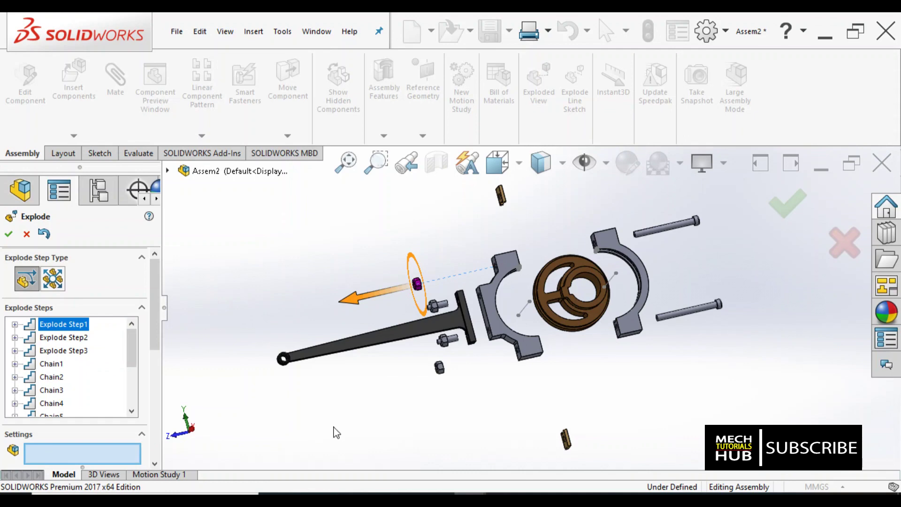
Step: Set the upper strap bolt's (Strap bolt-1) Z explode distance in Explode Step2 to 340 mm
{"action": "left_click_drag", "start_coordinate": [155, 347], "coordinate": [157, 456]}
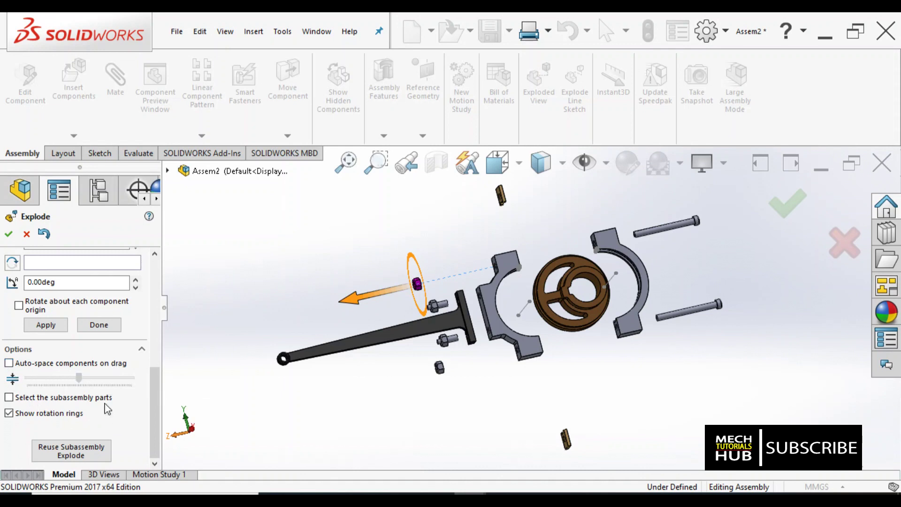
{"action": "scroll", "coordinate": [108, 409], "scroll_direction": "up", "scroll_amount": 5}
{"action": "scroll", "coordinate": [61, 413], "scroll_direction": "down", "scroll_amount": 3}
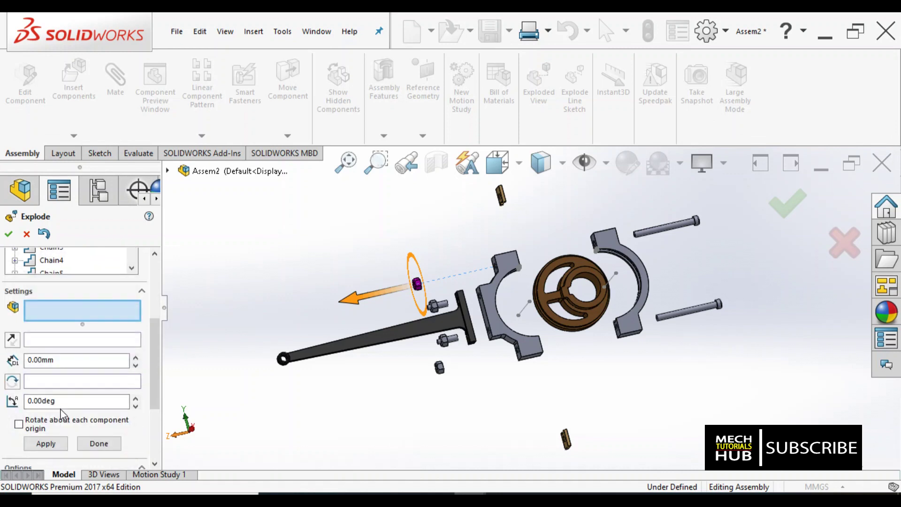
{"action": "scroll", "coordinate": [60, 413], "scroll_direction": "down", "scroll_amount": 4}
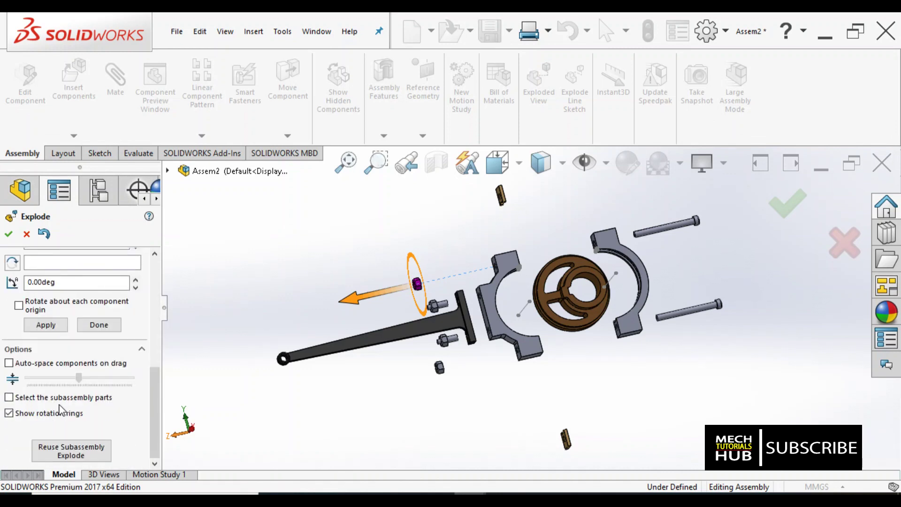
{"action": "scroll", "coordinate": [60, 412], "scroll_direction": "up", "scroll_amount": 5}
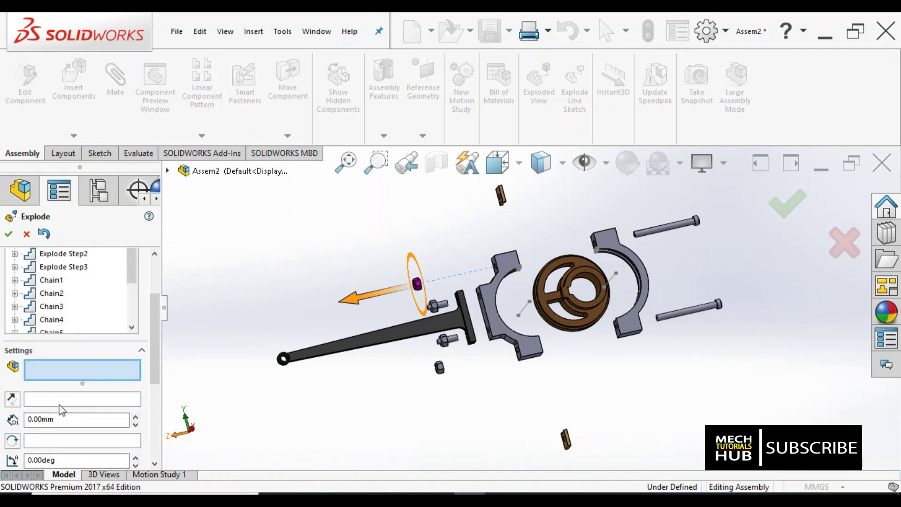
{"action": "left_click", "coordinate": [65, 255]}
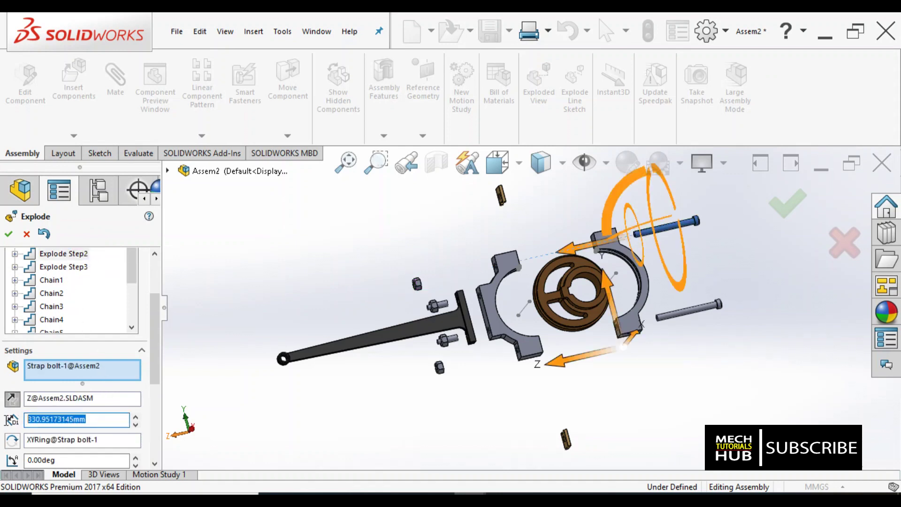
{"action": "type", "text": "340"}
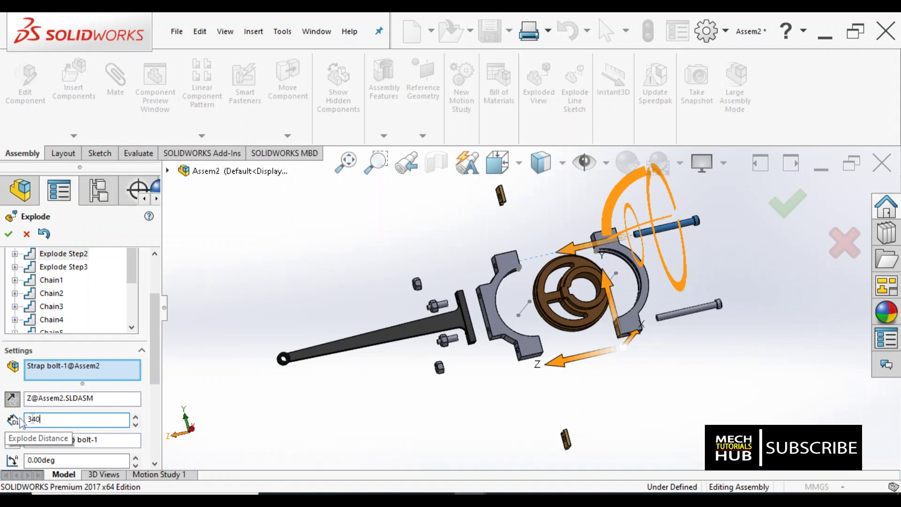
{"action": "key", "text": "Return"}
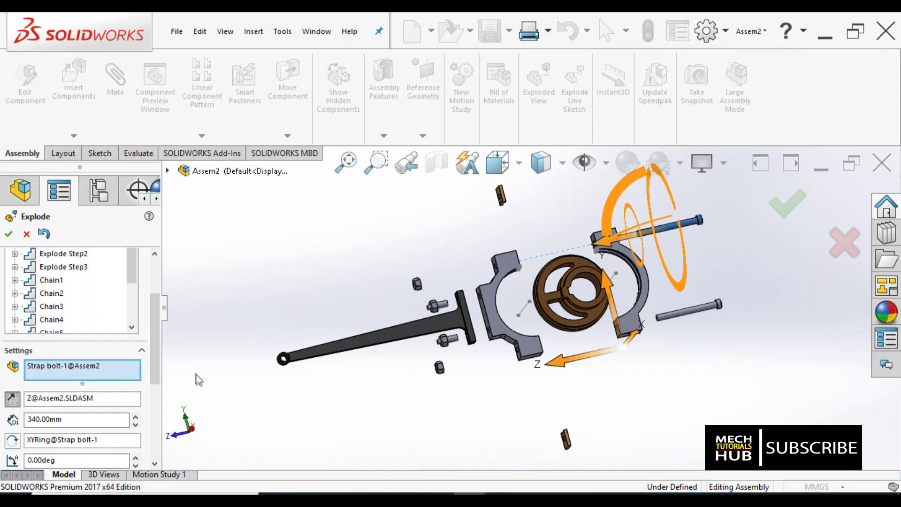
Step: Set the lower strap bolt's (Strap bolt-2) Z explode distance in Chain4 to 50 mm
{"action": "left_click", "coordinate": [84, 268]}
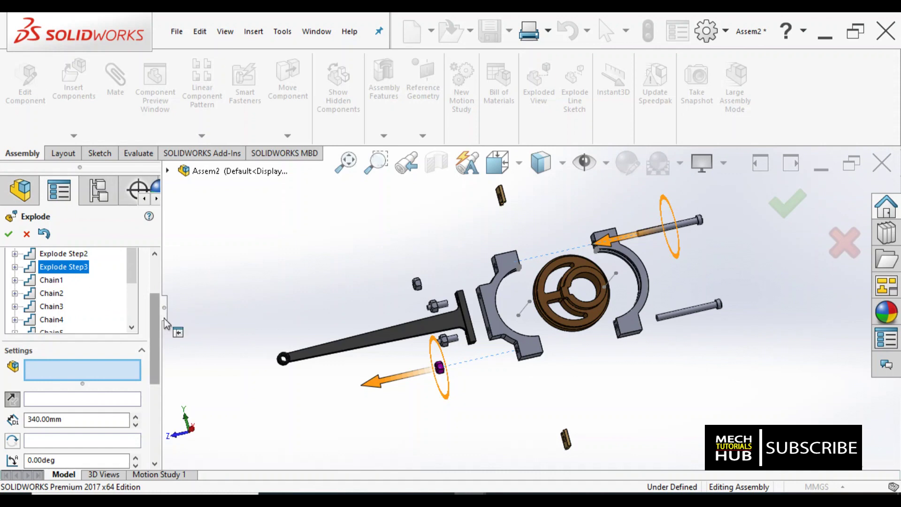
{"action": "left_click_drag", "start_coordinate": [157, 324], "coordinate": [154, 344]}
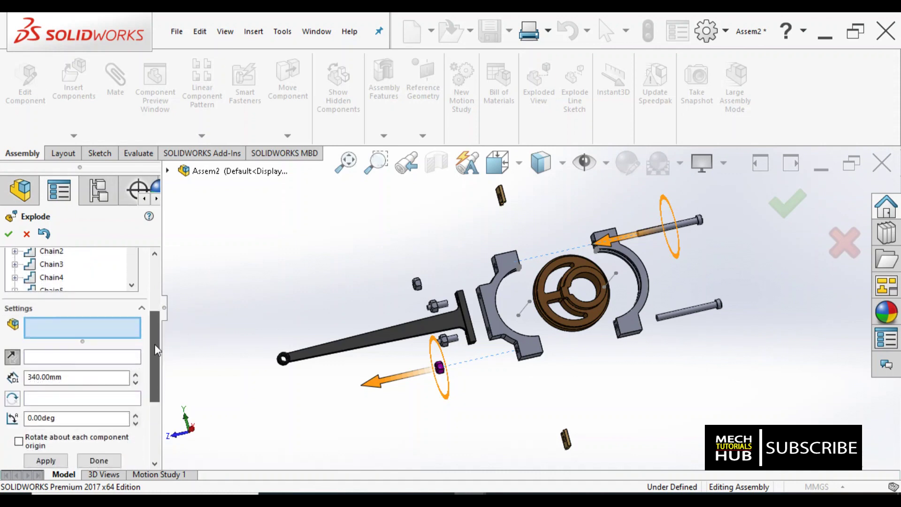
{"action": "left_click", "coordinate": [55, 281]}
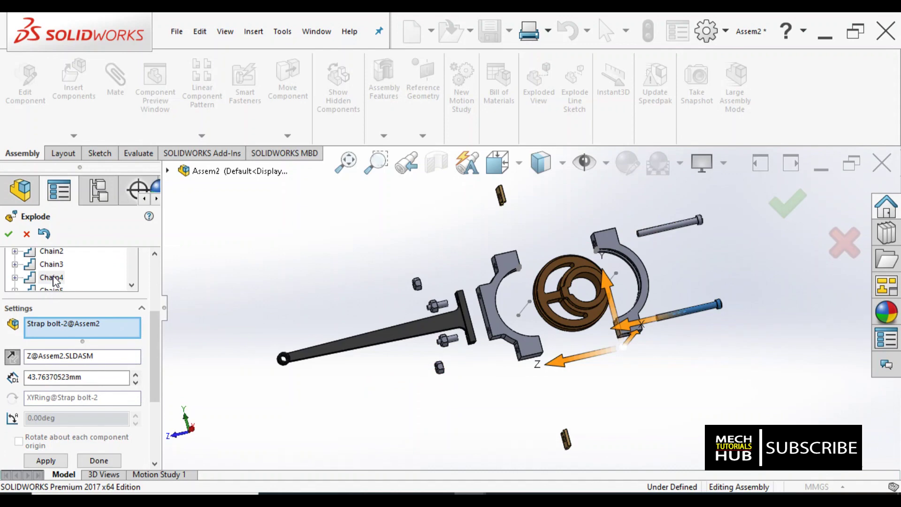
{"action": "left_click_drag", "start_coordinate": [84, 377], "coordinate": [21, 373]}
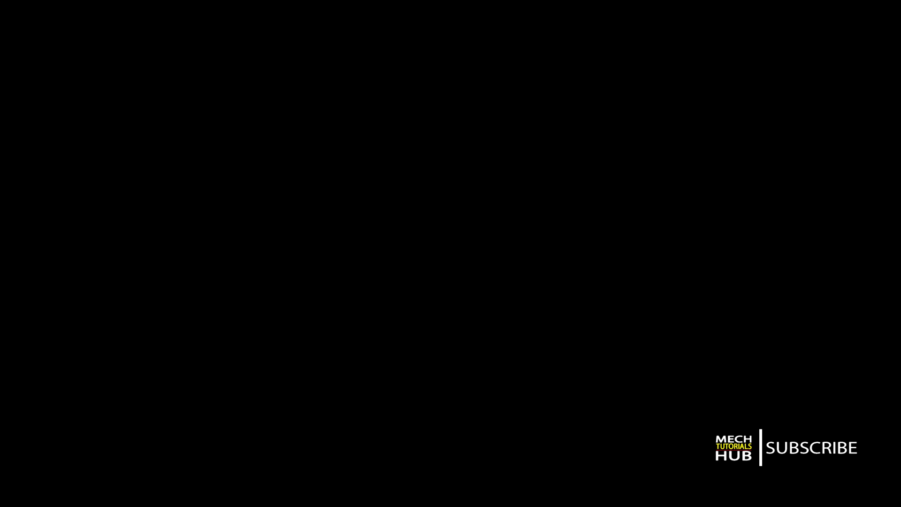
{"action": "type", "text": "50"}
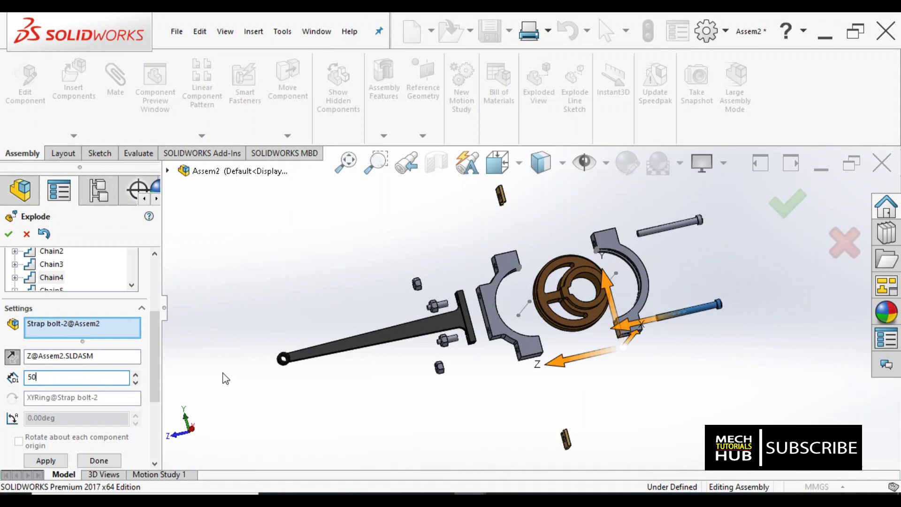
{"action": "key", "text": "Return"}
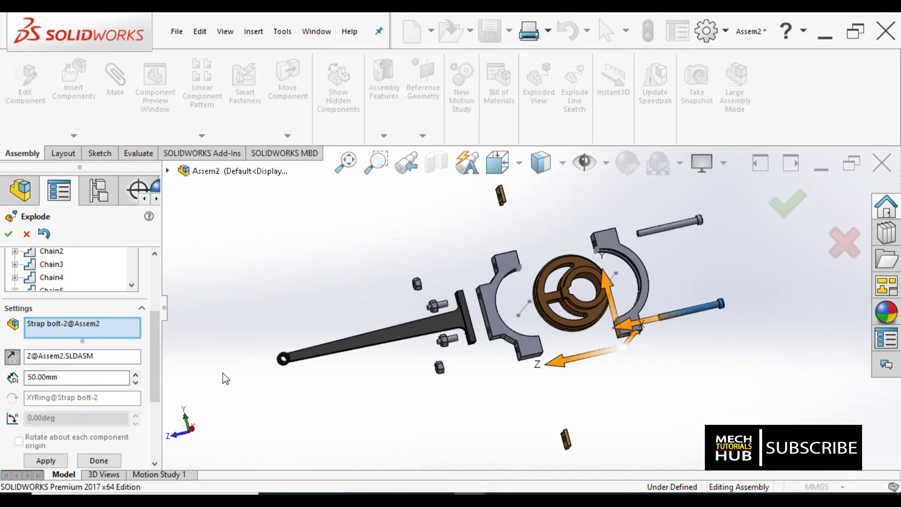
Step: Set the lower strap bolt's Z explode distance in Chain1 to 380 mm and finish the exploded view
{"action": "scroll", "coordinate": [464, 340], "scroll_direction": "down", "scroll_amount": 2}
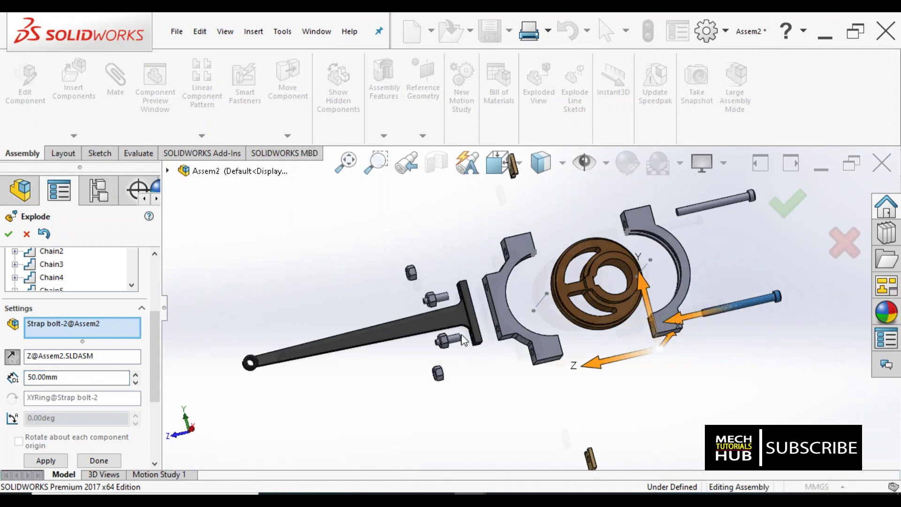
{"action": "scroll", "coordinate": [539, 338], "scroll_direction": "up", "scroll_amount": 3}
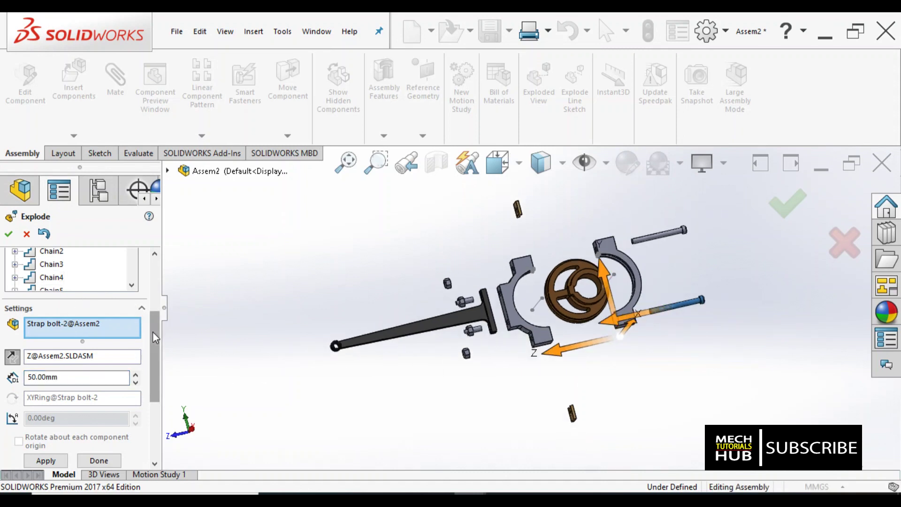
{"action": "left_click_drag", "start_coordinate": [153, 331], "coordinate": [147, 271]}
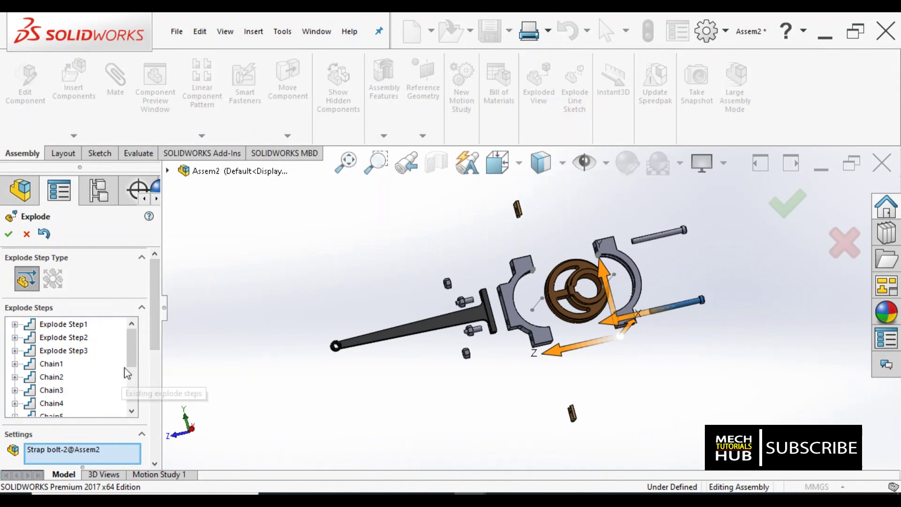
{"action": "scroll", "coordinate": [133, 387], "scroll_direction": "down", "scroll_amount": 3}
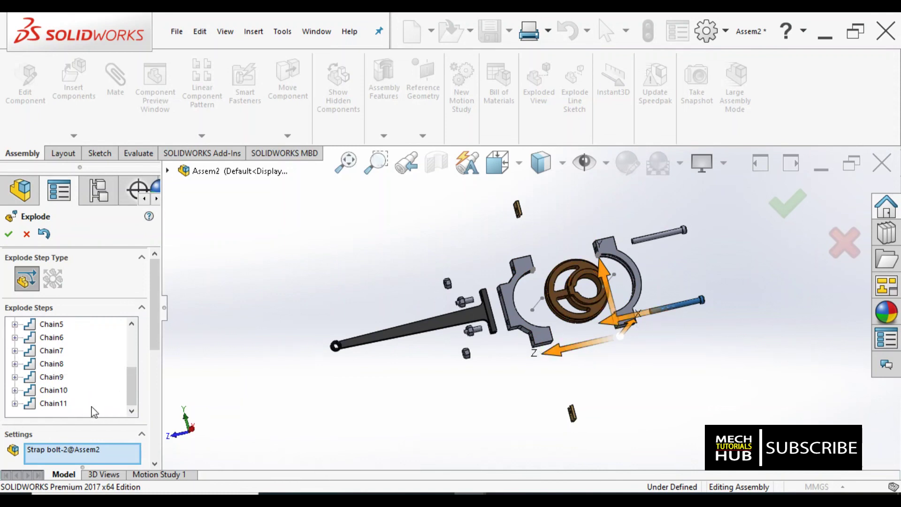
{"action": "left_click_drag", "start_coordinate": [133, 395], "coordinate": [133, 356]}
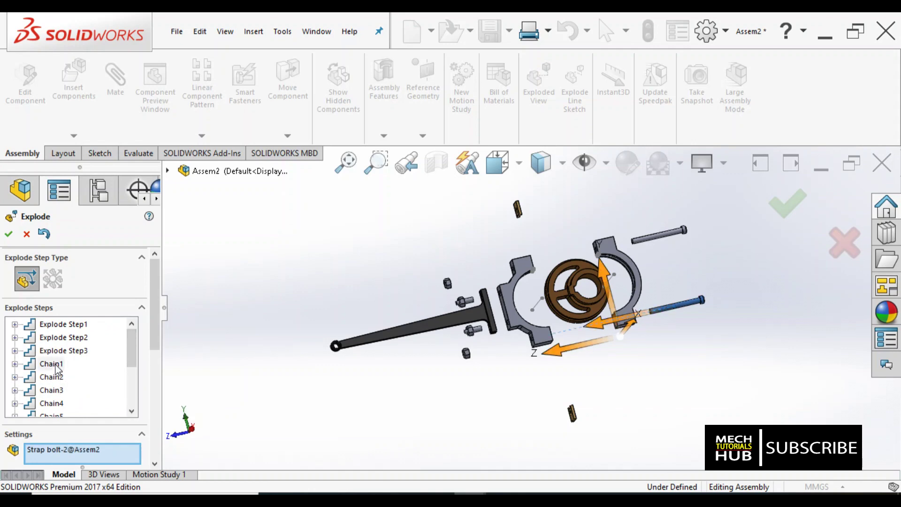
{"action": "scroll", "coordinate": [110, 382], "scroll_direction": "down", "scroll_amount": 5}
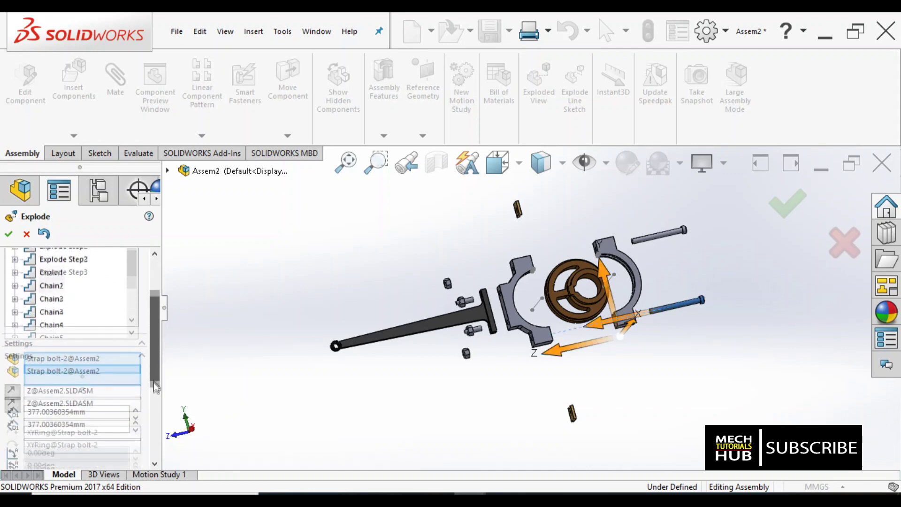
{"action": "left_click_drag", "start_coordinate": [86, 353], "coordinate": [40, 354]}
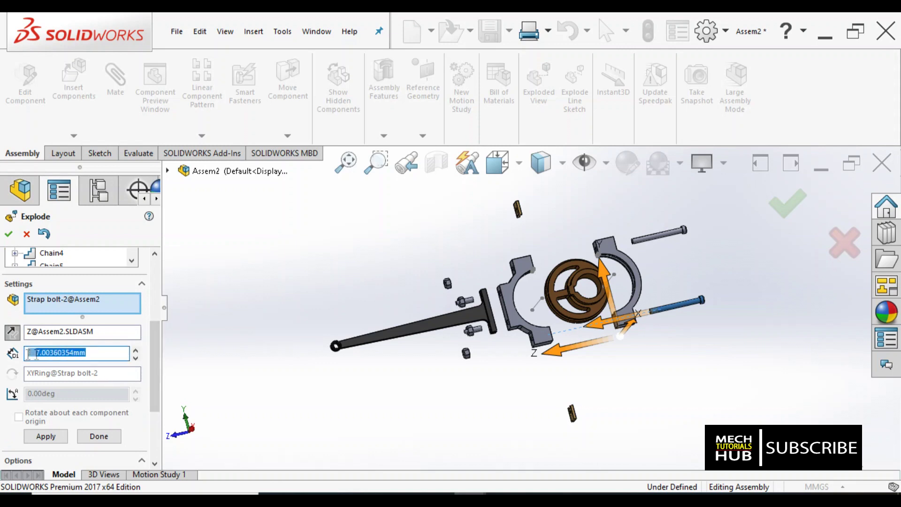
{"action": "type", "text": "380"}
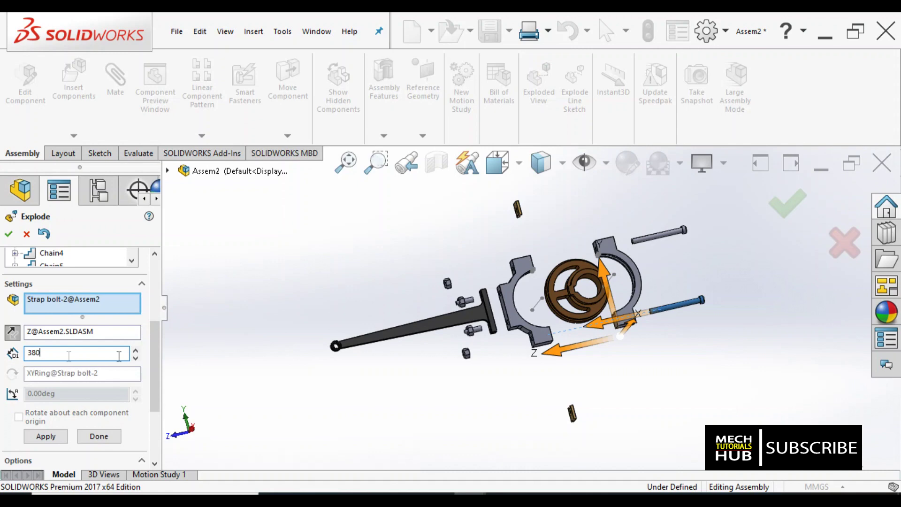
{"action": "key", "text": "Return"}
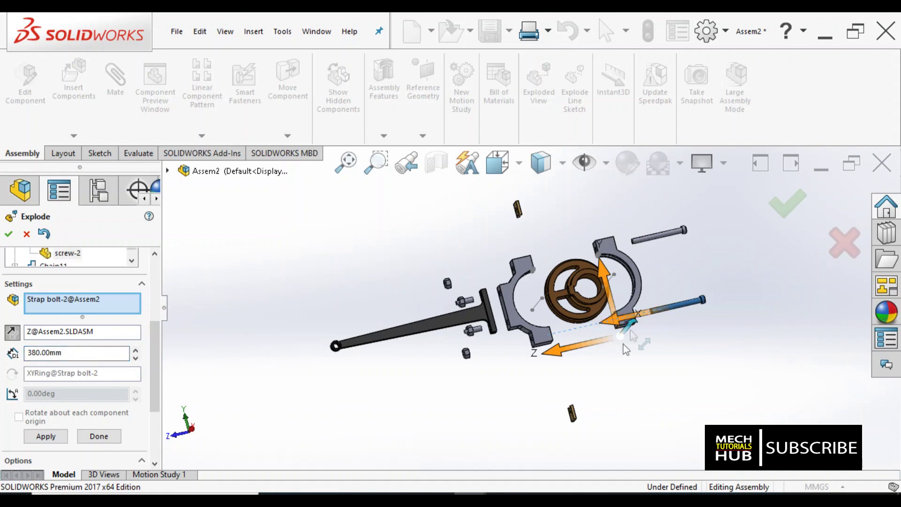
{"action": "left_click", "coordinate": [9, 235]}
Step: Collapse the exploded view of Assem2 back to the assembled state
{"action": "middle_click_drag", "start_coordinate": [301, 337], "coordinate": [478, 388]}
{"action": "scroll", "coordinate": [671, 300], "scroll_direction": "down", "scroll_amount": 2}
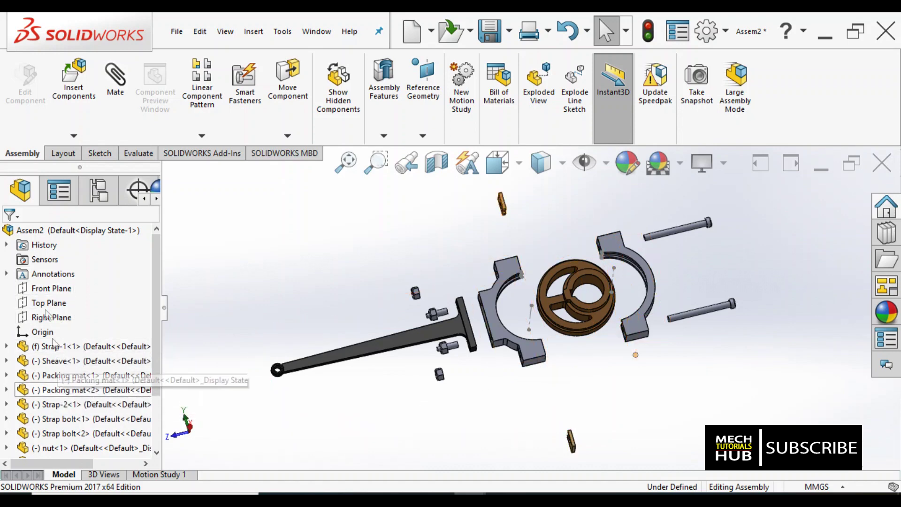
{"action": "right_click", "coordinate": [40, 235]}
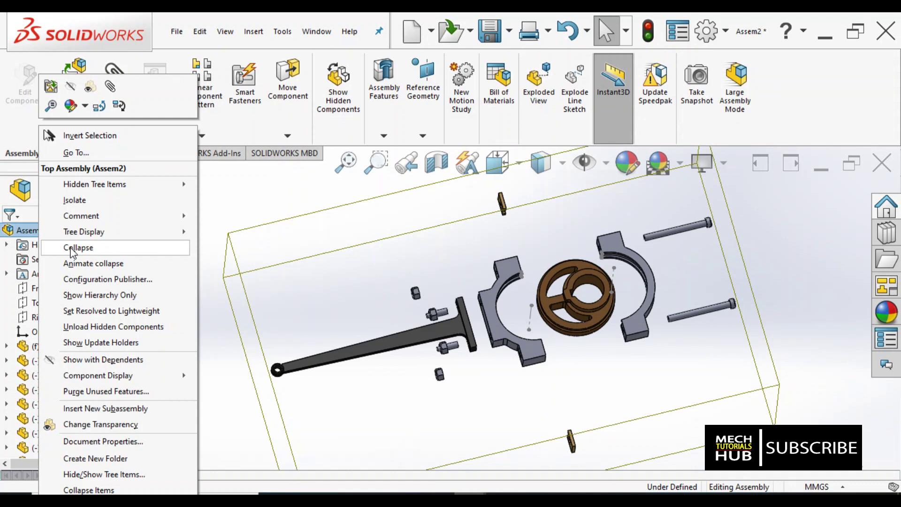
{"action": "left_click", "coordinate": [78, 247]}
{"action": "middle_click_drag", "start_coordinate": [541, 411], "coordinate": [489, 384]}
{"action": "scroll", "coordinate": [496, 340], "scroll_direction": "down", "scroll_amount": 2}
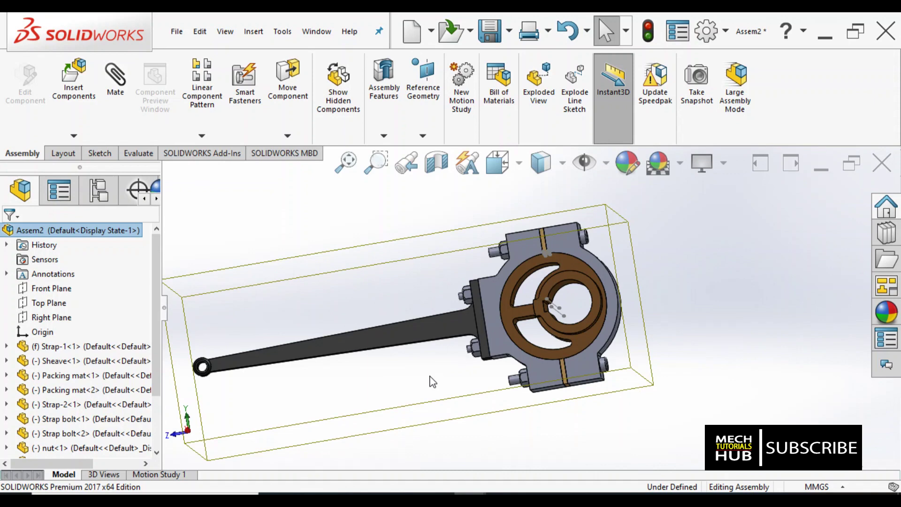
{"action": "middle_click_drag", "start_coordinate": [433, 381], "coordinate": [381, 362]}
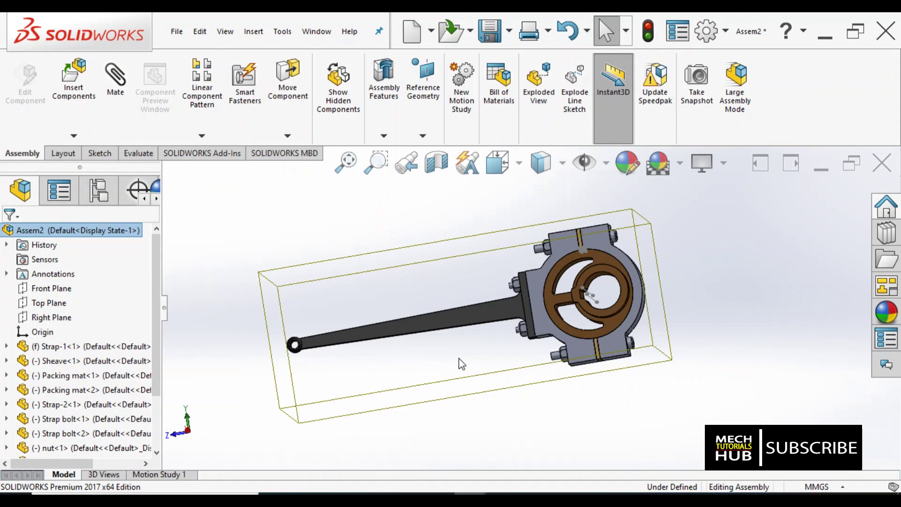
Step: Explode Assem2 again and fit the exploded components in view
{"action": "right_click", "coordinate": [100, 239]}
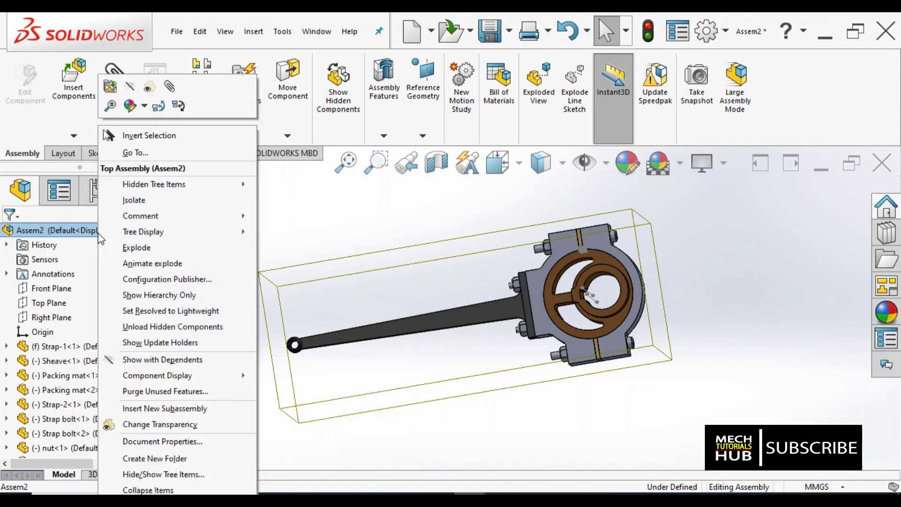
{"action": "left_click", "coordinate": [133, 254]}
{"action": "key", "text": "f"}
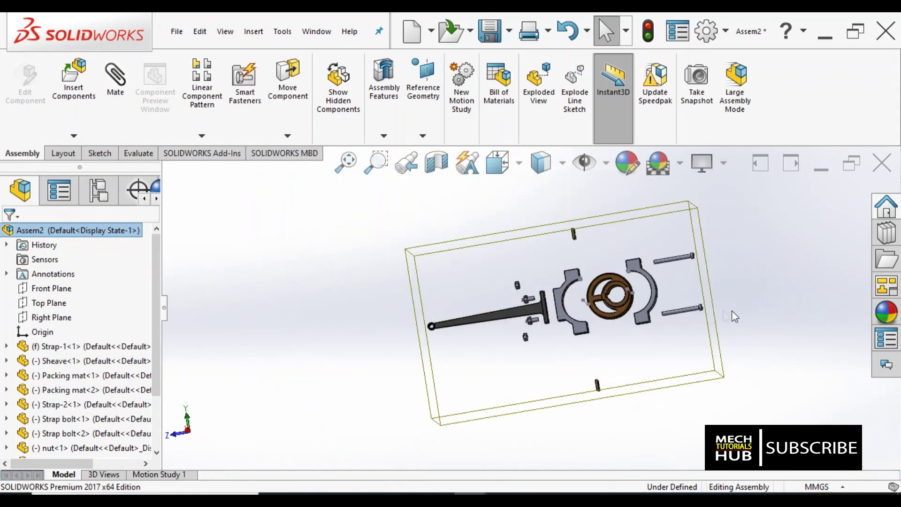
Step: Run the Animate collapse playback for the exploded Assem2 assembly
{"action": "scroll", "coordinate": [723, 292], "scroll_direction": "down", "scroll_amount": 2}
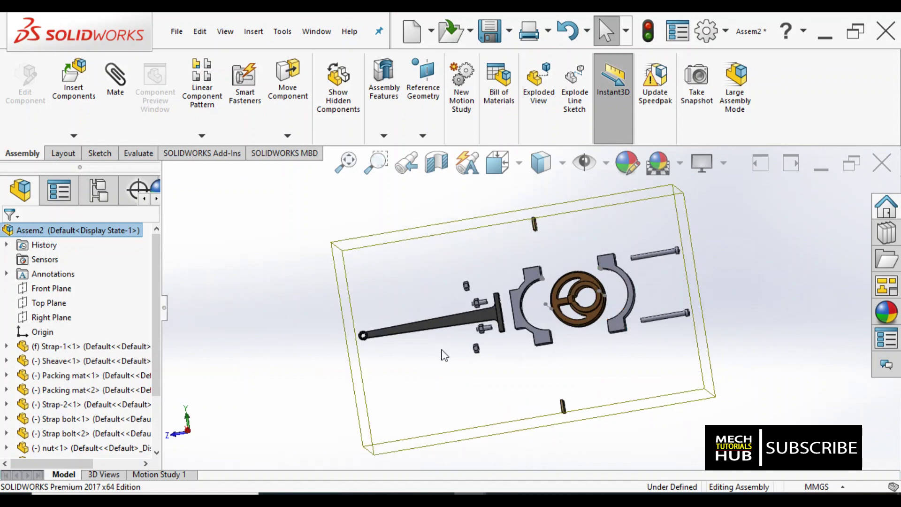
{"action": "right_click", "coordinate": [40, 231]}
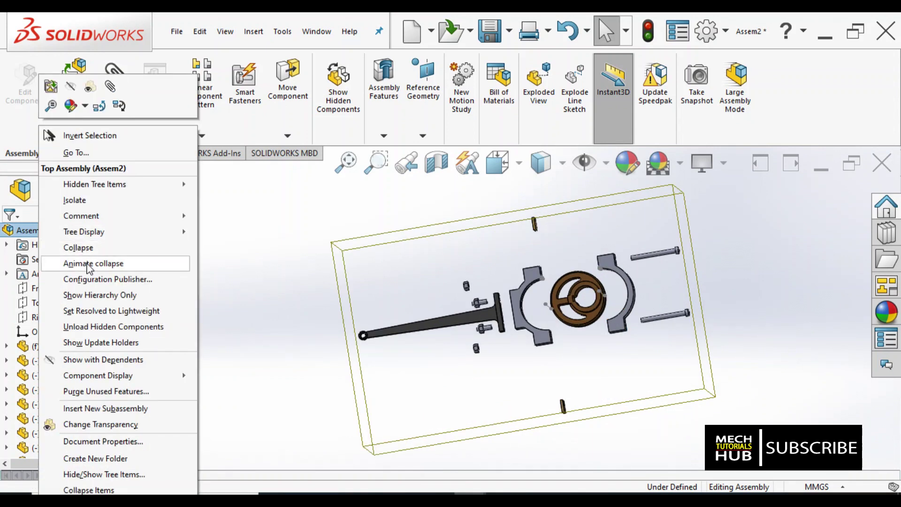
{"action": "left_click", "coordinate": [89, 264]}
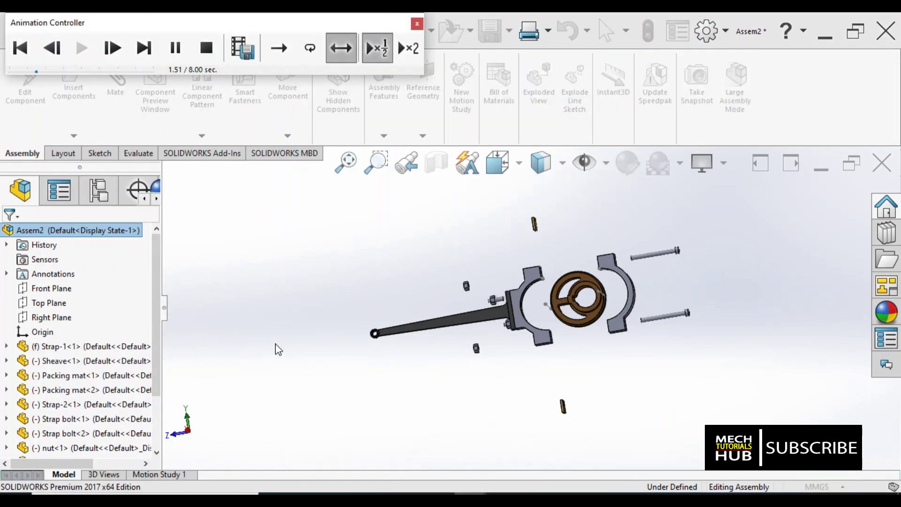
{"action": "scroll", "coordinate": [603, 299], "scroll_direction": "down", "scroll_amount": 5}
{"action": "scroll", "coordinate": [603, 299], "scroll_direction": "up", "scroll_amount": 3}
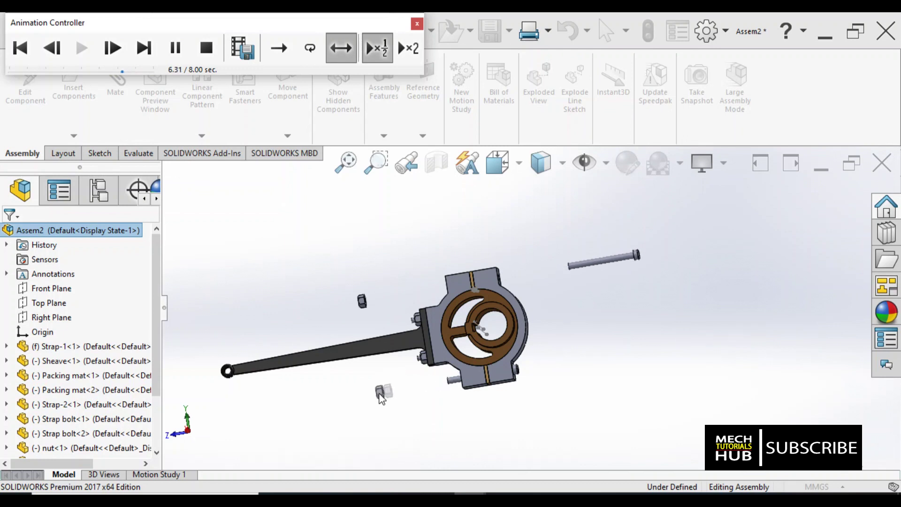
Step: Try the collapse animation at double speed before returning it to half speed with back-and-forth (reciprocating) playback
{"action": "left_click", "coordinate": [416, 51]}
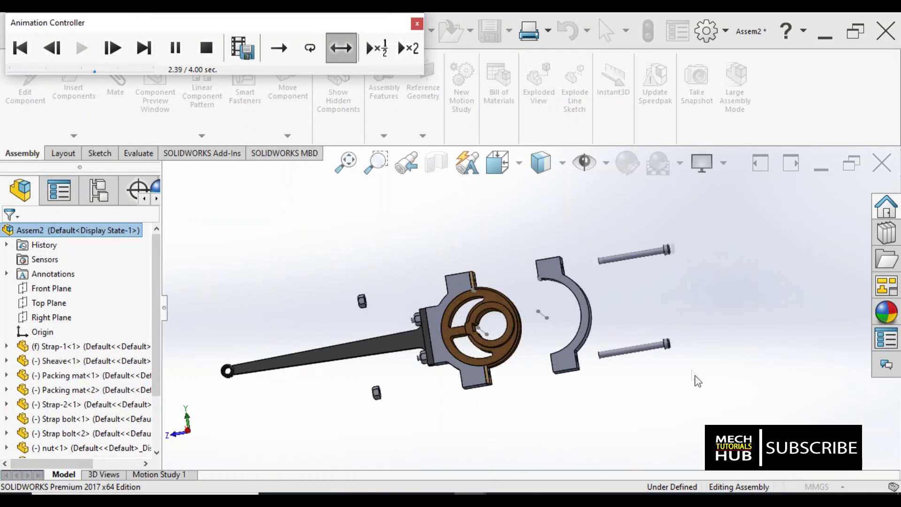
{"action": "left_click", "coordinate": [416, 53]}
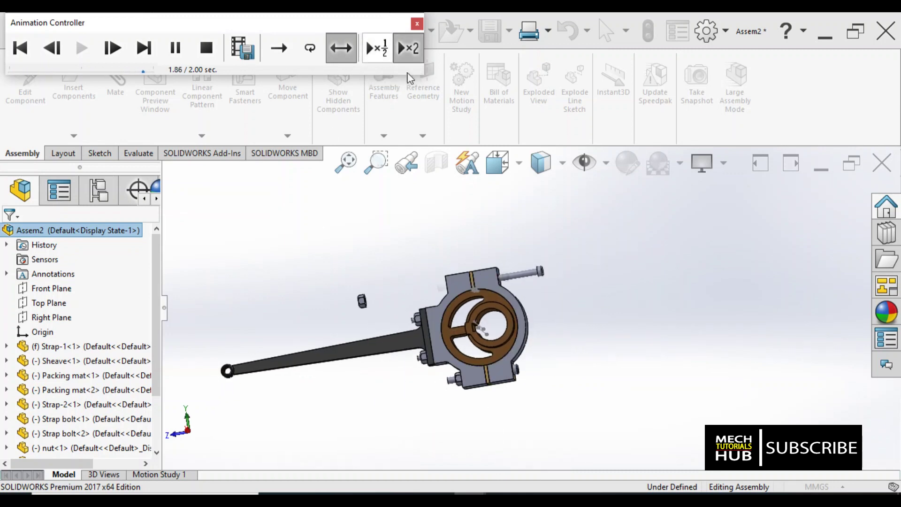
{"action": "left_click", "coordinate": [382, 53]}
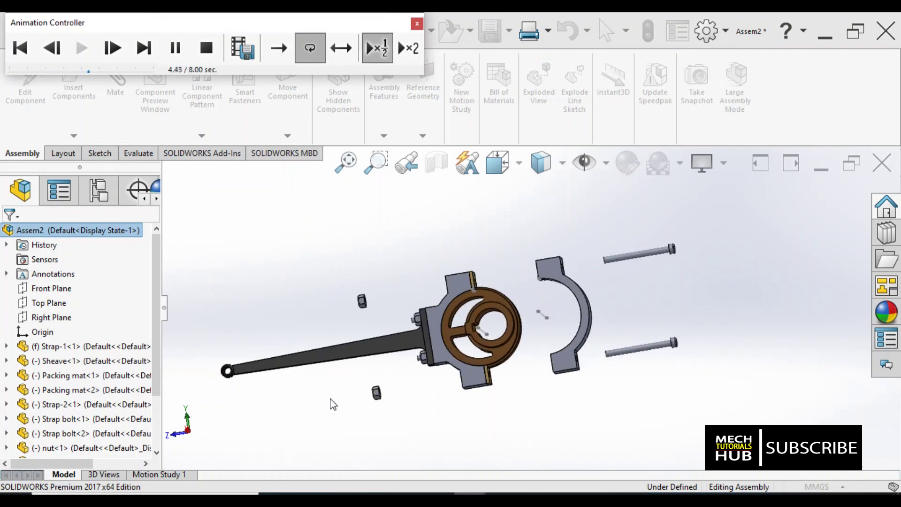
{"action": "left_click", "coordinate": [341, 49]}
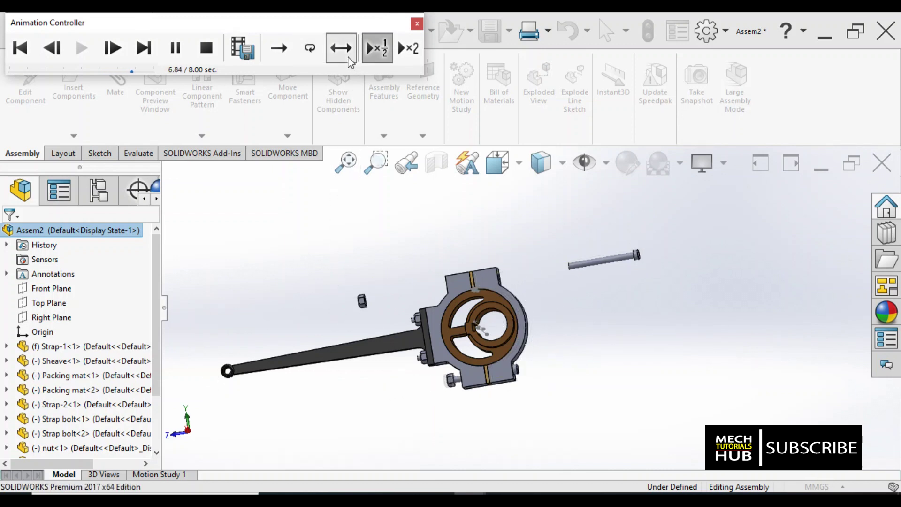